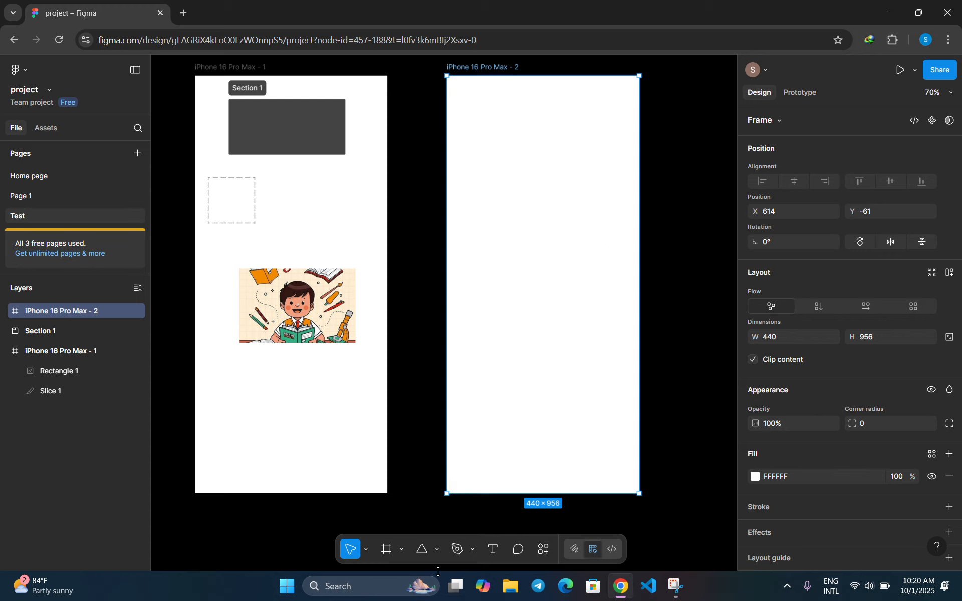
- Draw a horizontal line about 385 wide in the iPhone 16 Pro Max - 2 frame and move it to about X 35, Y 131
click(437, 553)
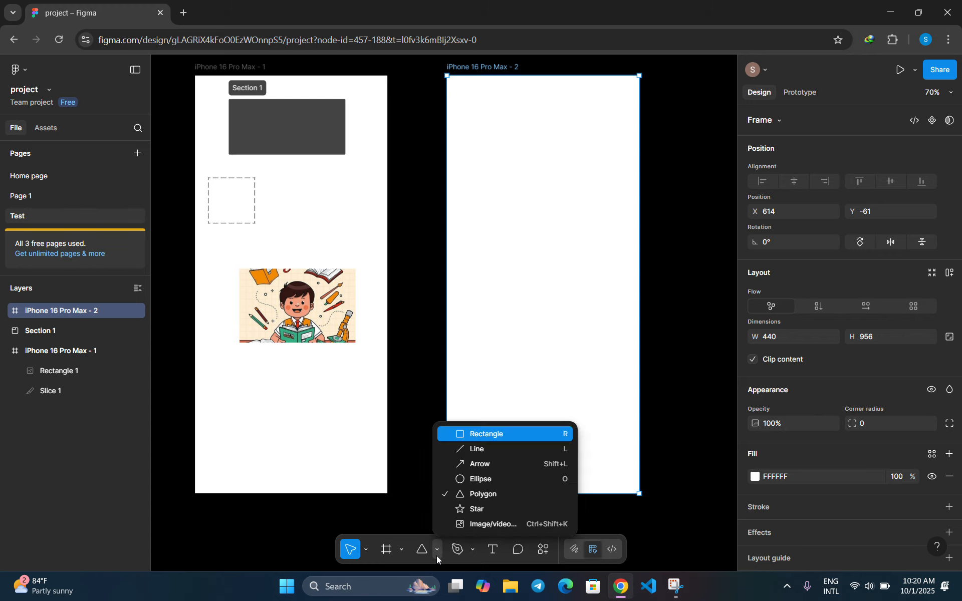
click(486, 448)
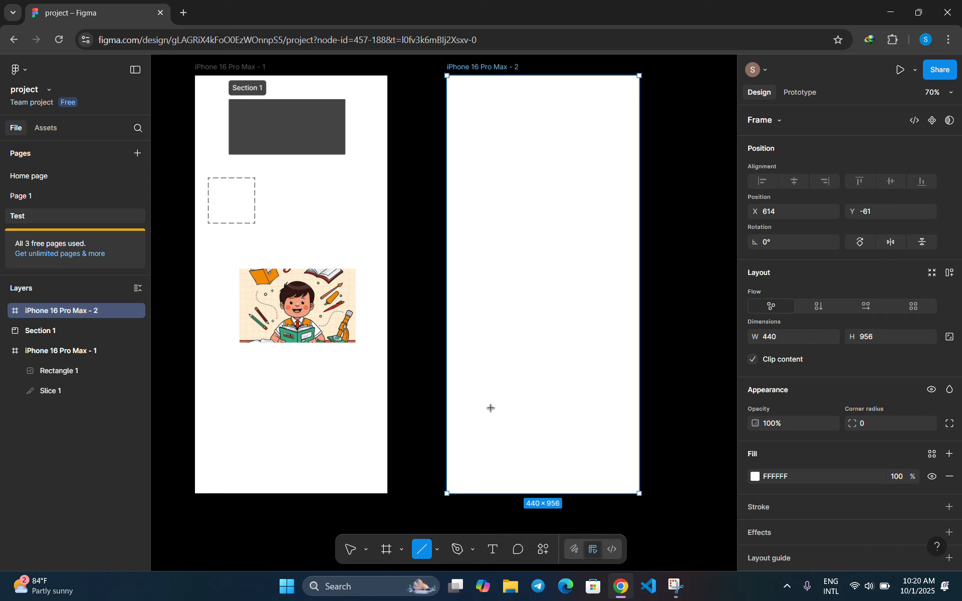
drag(470, 214, 639, 214)
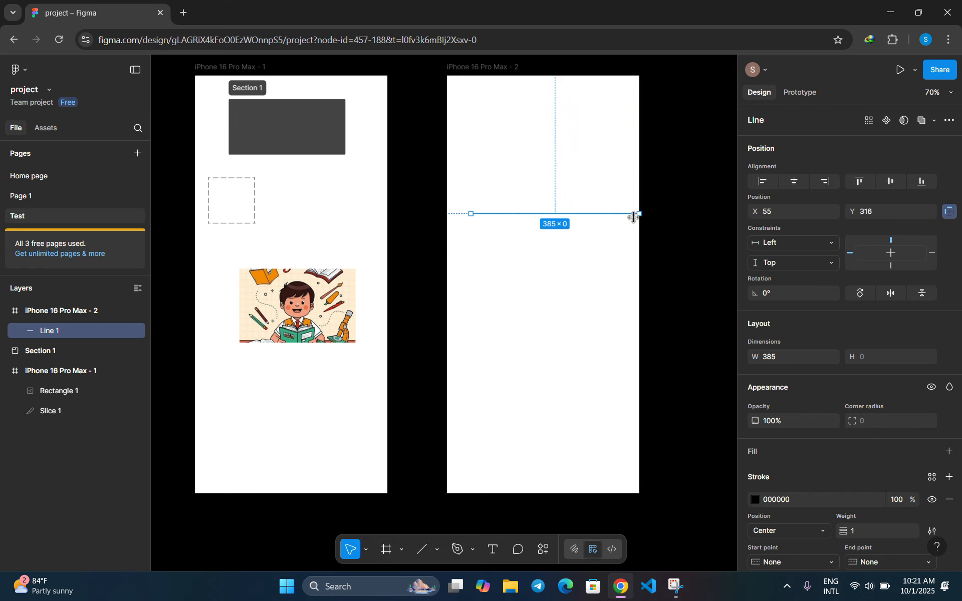
click(560, 221)
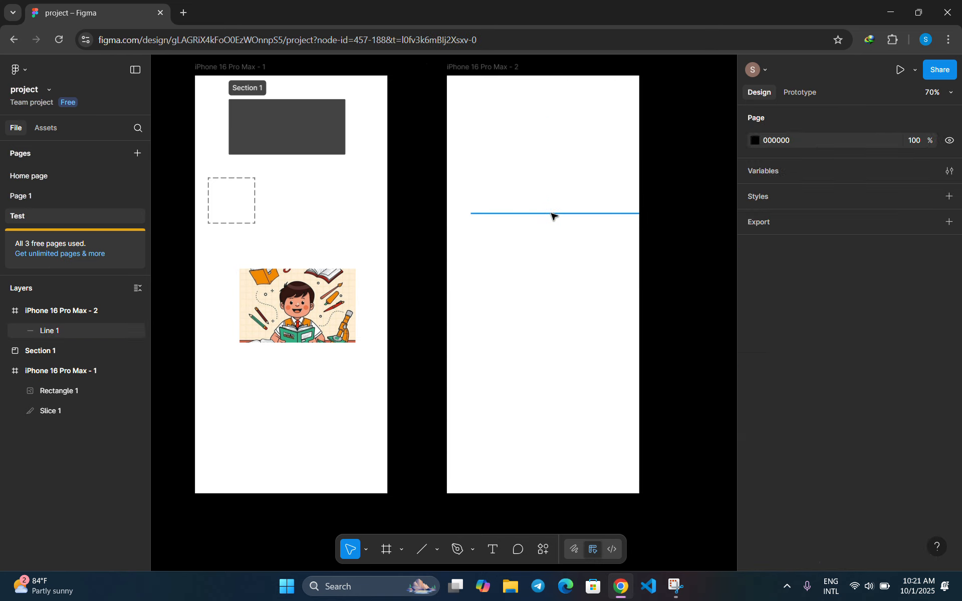
drag(554, 215, 543, 134)
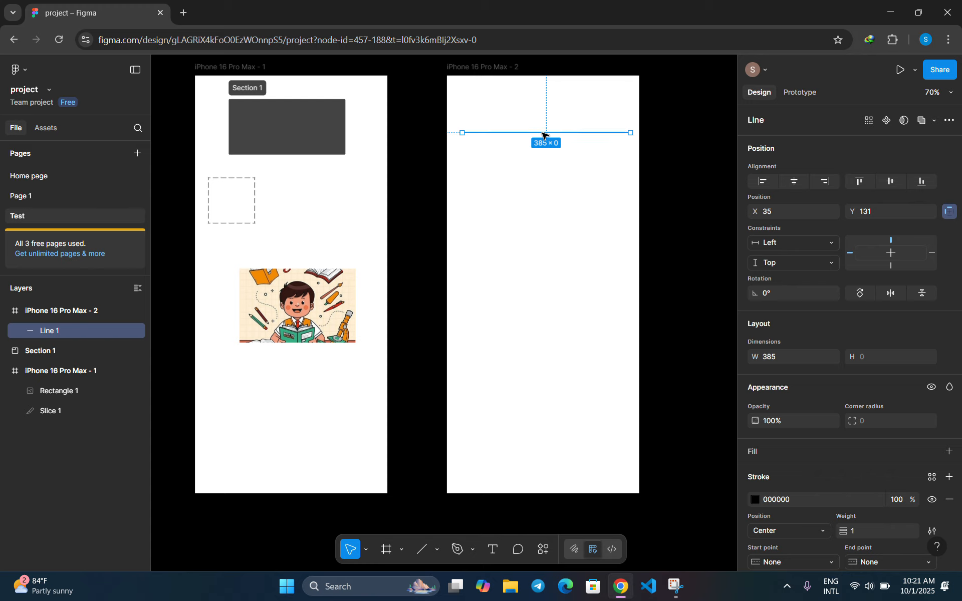
click(541, 209)
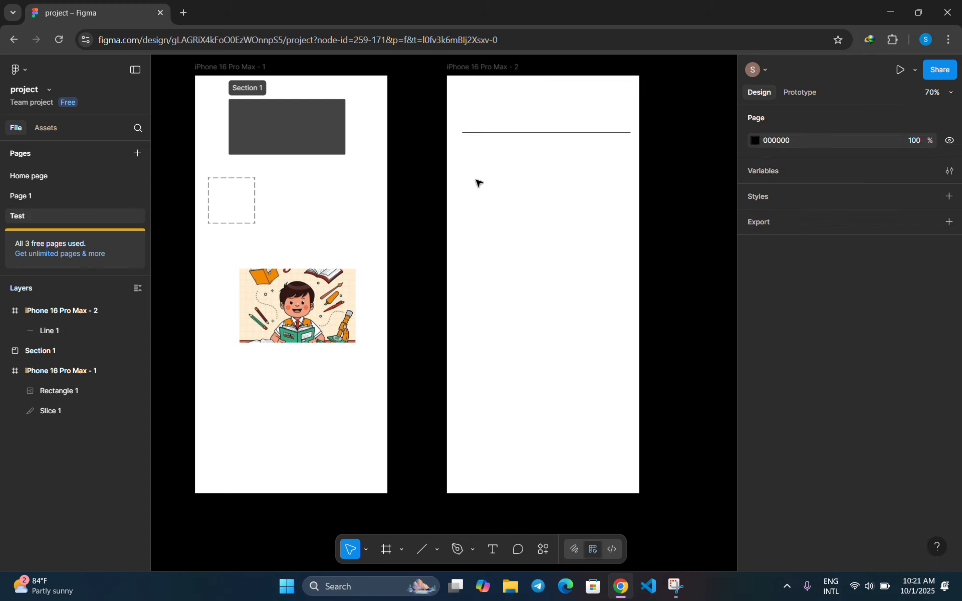
- Add an ellipse below the line, size it 250 × 250, and align it with the line's start at about X 35, Y 159
click(437, 550)
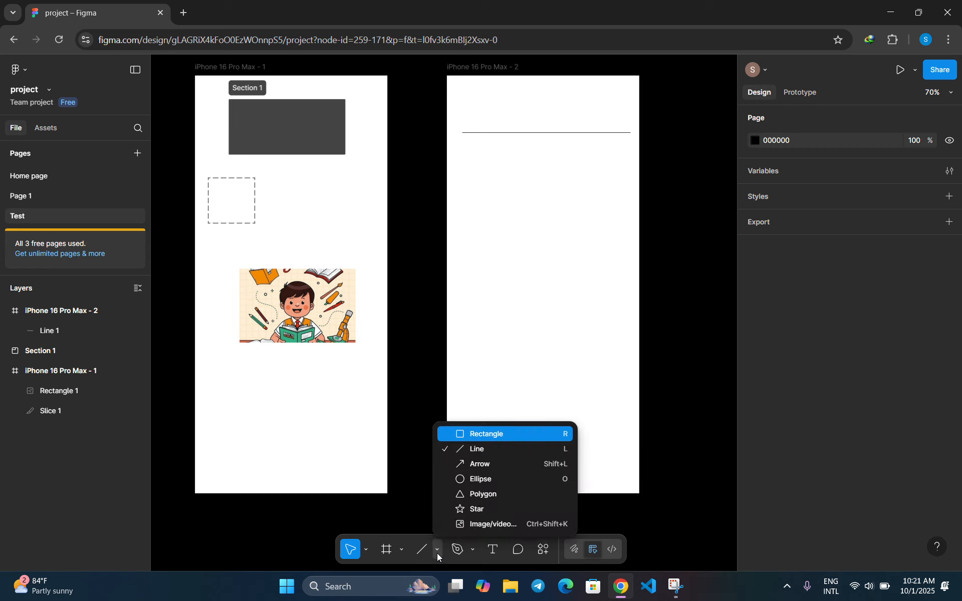
click(496, 478)
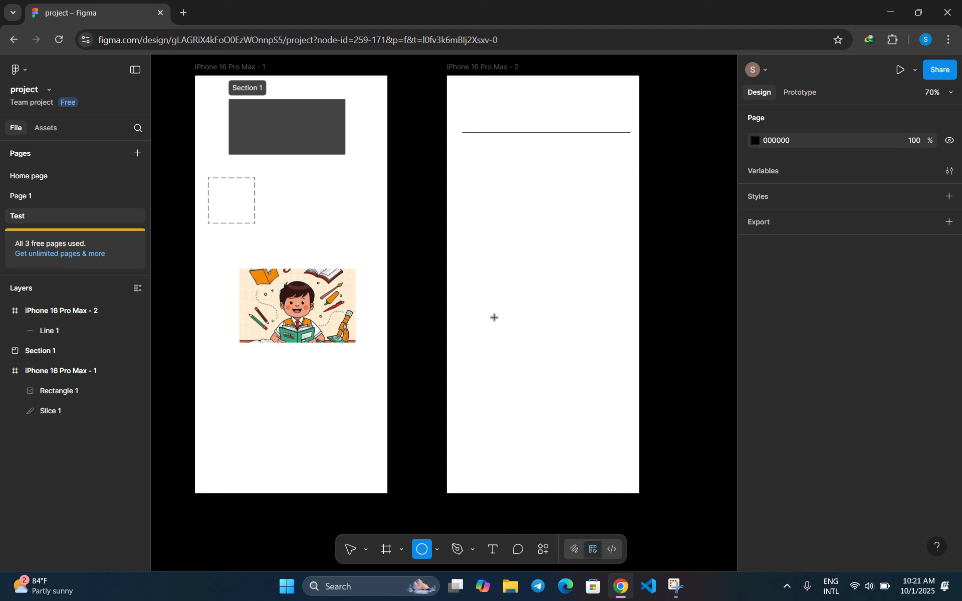
click(490, 167)
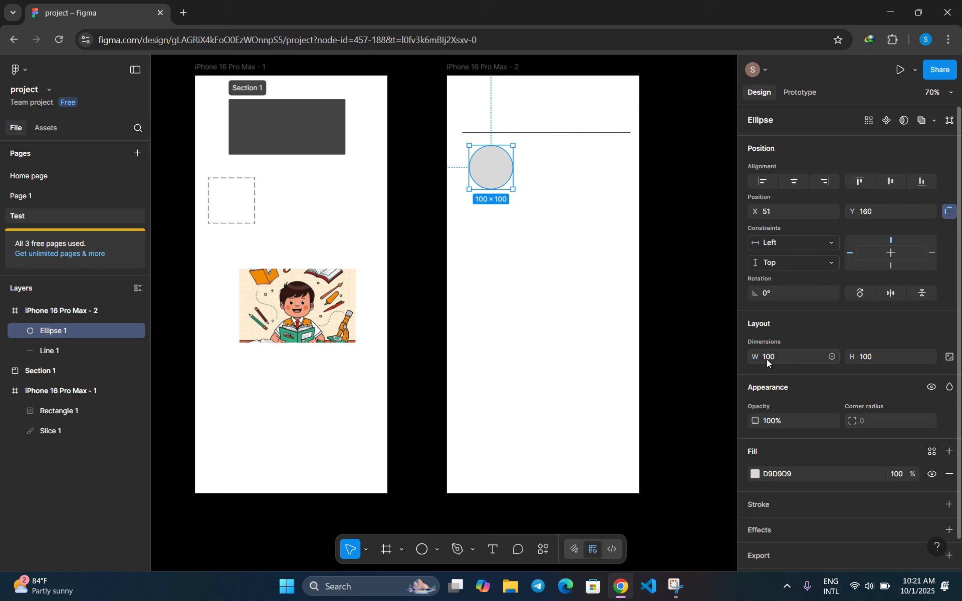
click(784, 359)
text(250)
click(878, 354)
text(2)
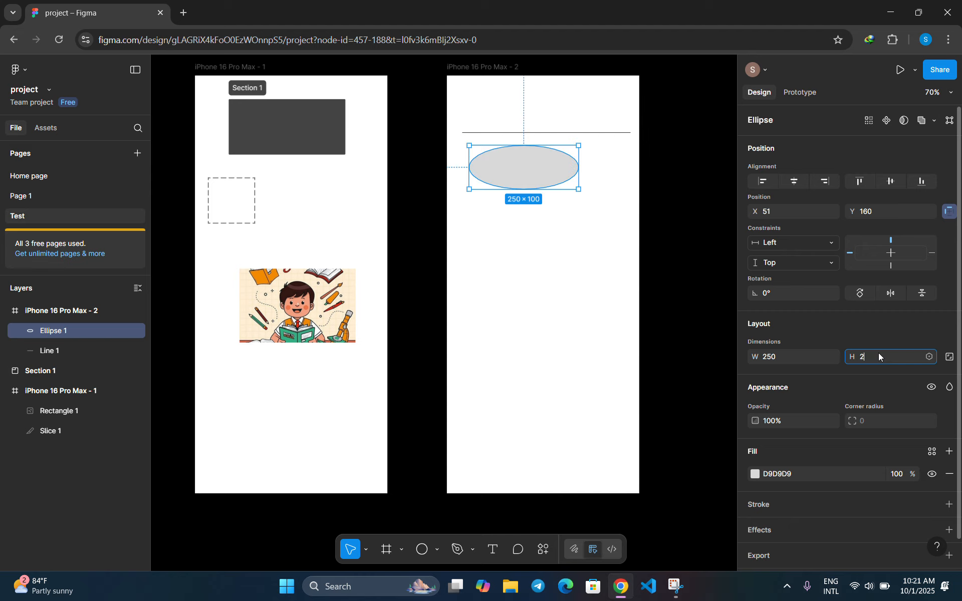
click(564, 335)
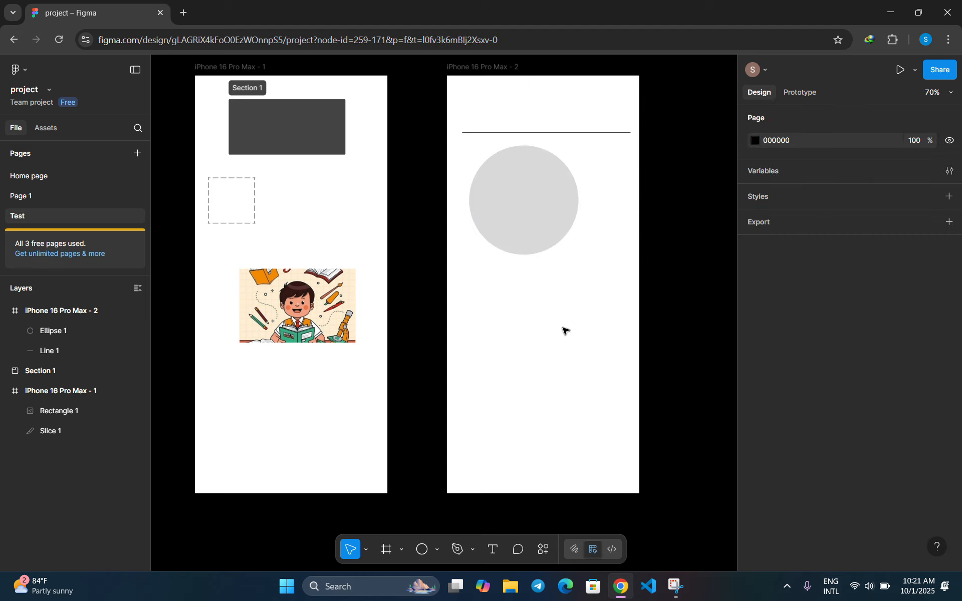
drag(516, 232, 506, 231)
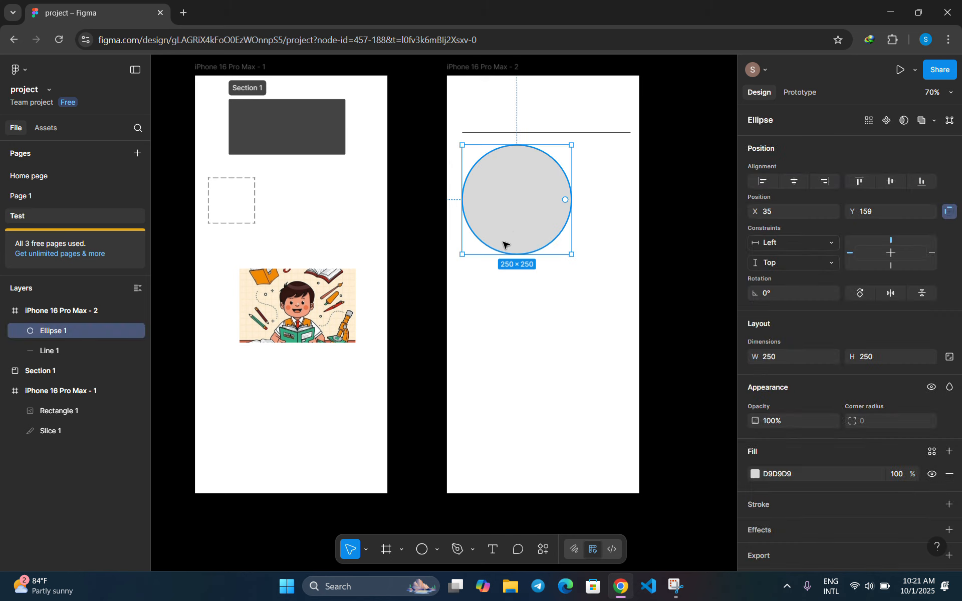
click(509, 326)
- Change the circle's fill to the muted brown AD927A
click(509, 245)
click(755, 474)
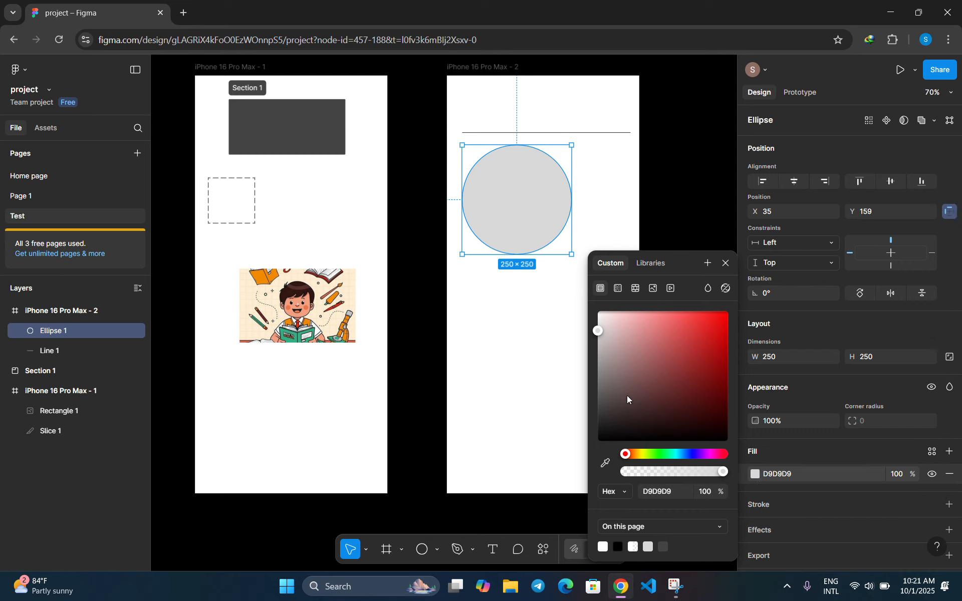
drag(629, 454, 633, 453)
drag(608, 327, 635, 353)
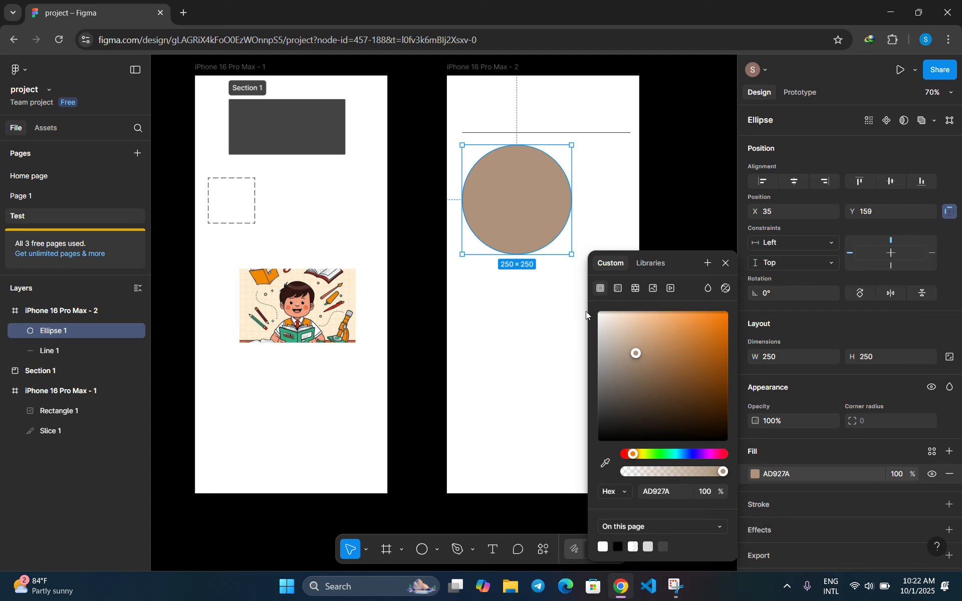
click(537, 387)
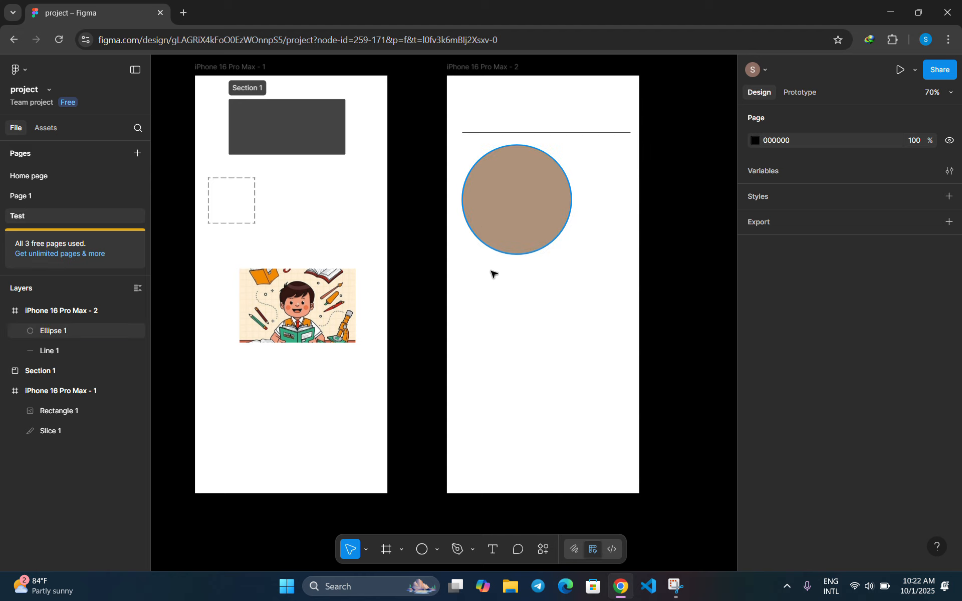
- Add a 100 × 100 triangle with the Polygon tool and move it below the circle to about X 47, Y 467
click(436, 547)
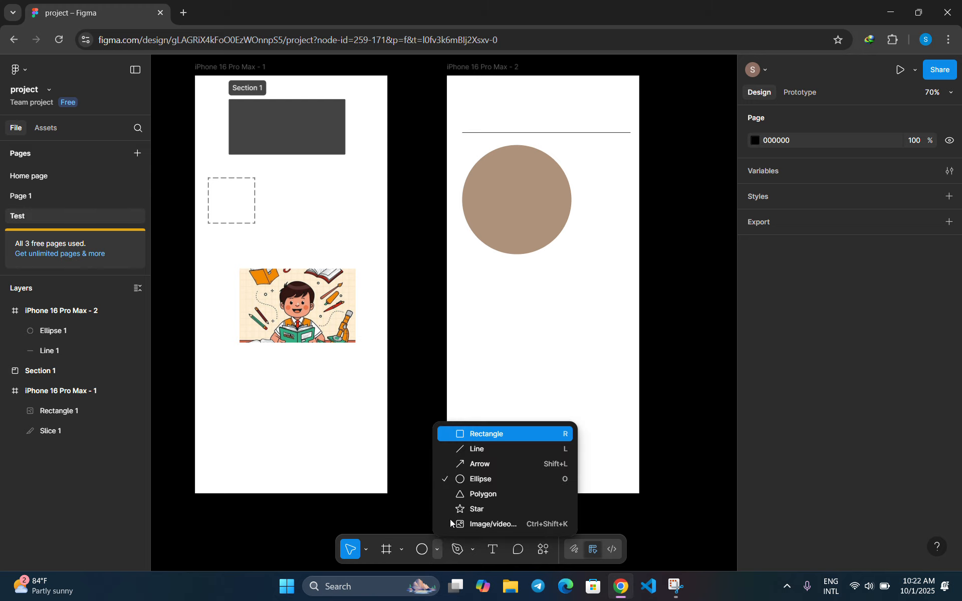
click(485, 495)
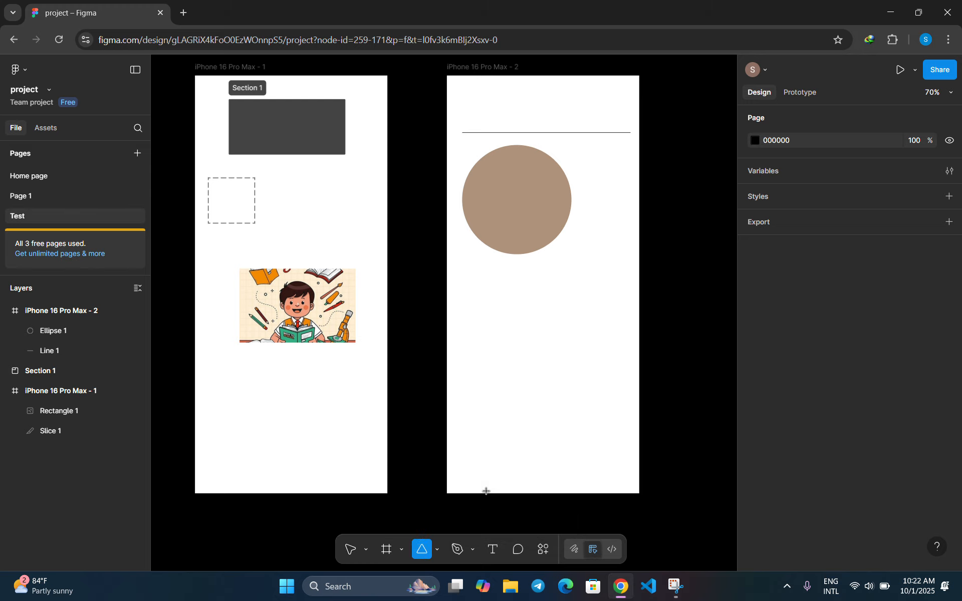
click(532, 347)
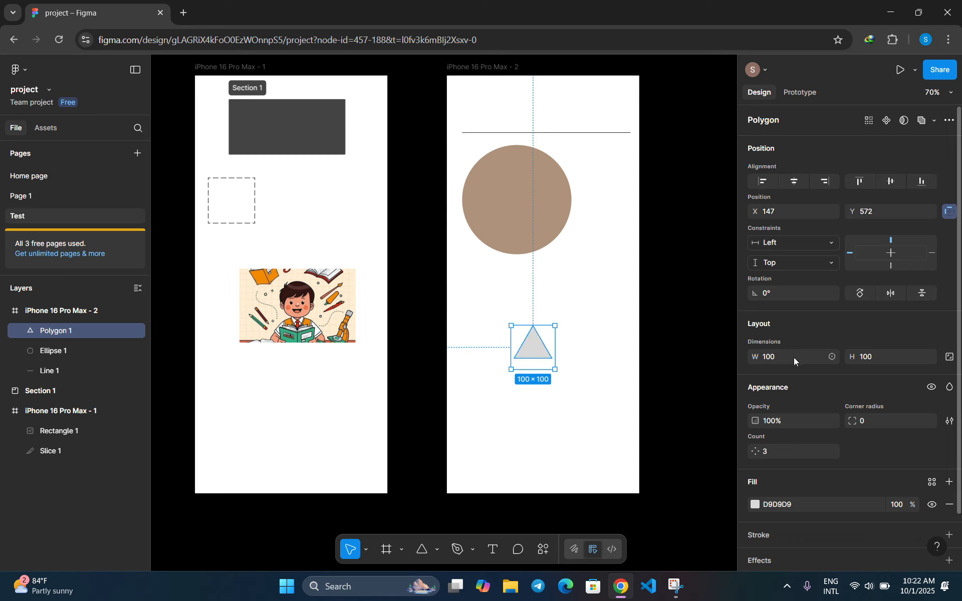
drag(529, 353, 483, 304)
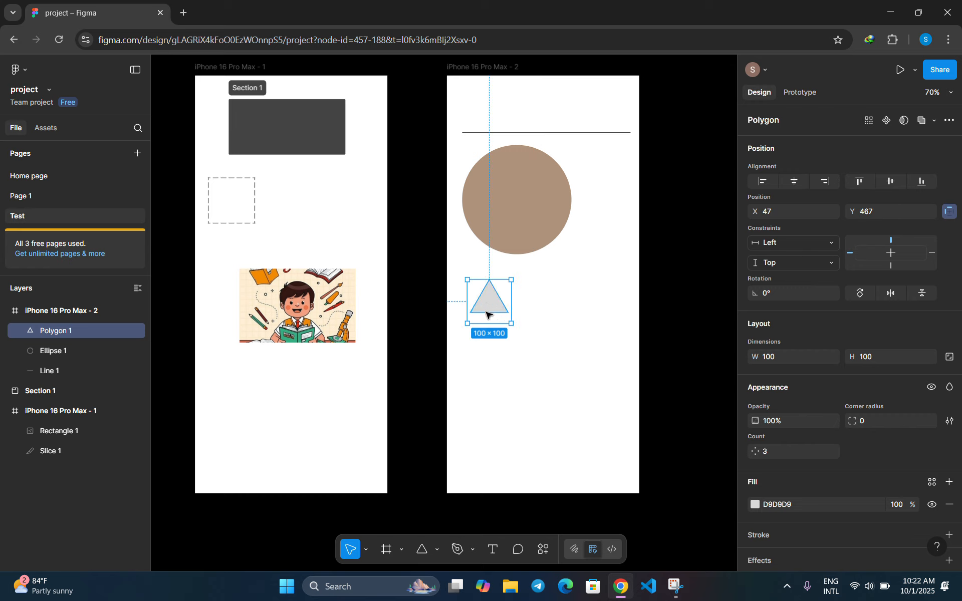
click(517, 391)
- Change the triangle's fill to a dark brownish red
click(489, 302)
click(755, 505)
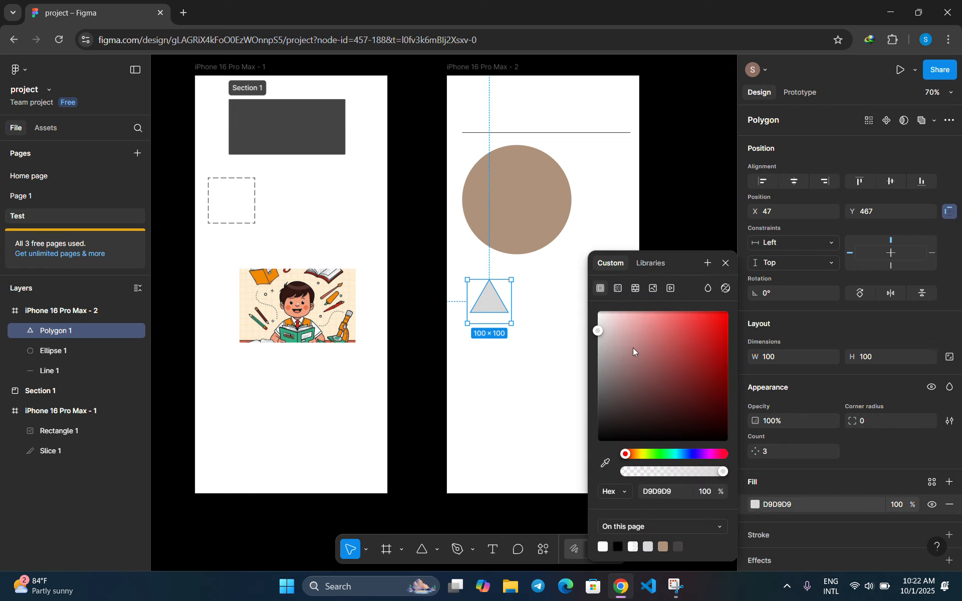
drag(599, 335, 659, 389)
click(483, 389)
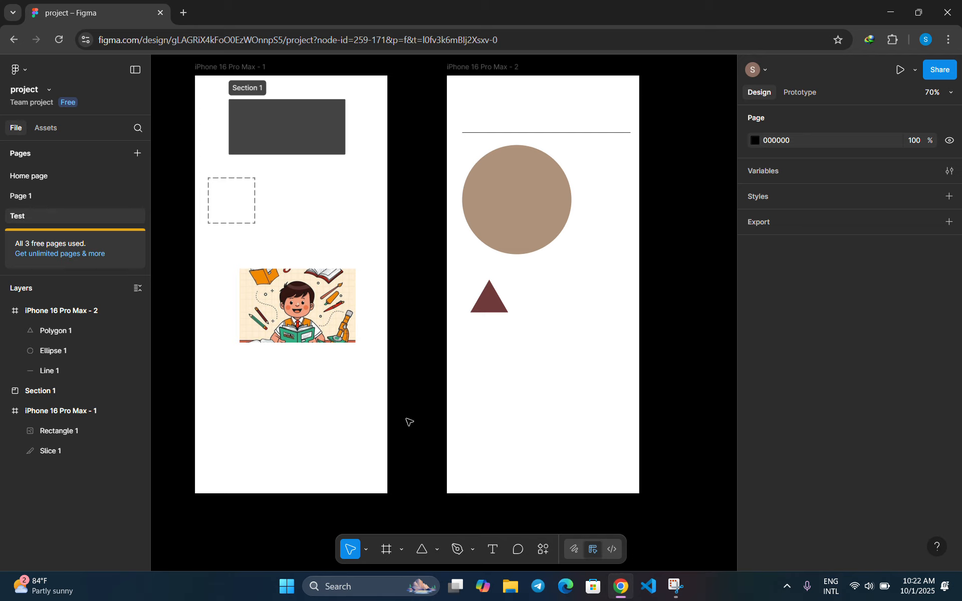
- Place a five-pointed star below the triangle in the second frame and shrink it to 30 × 30
click(437, 550)
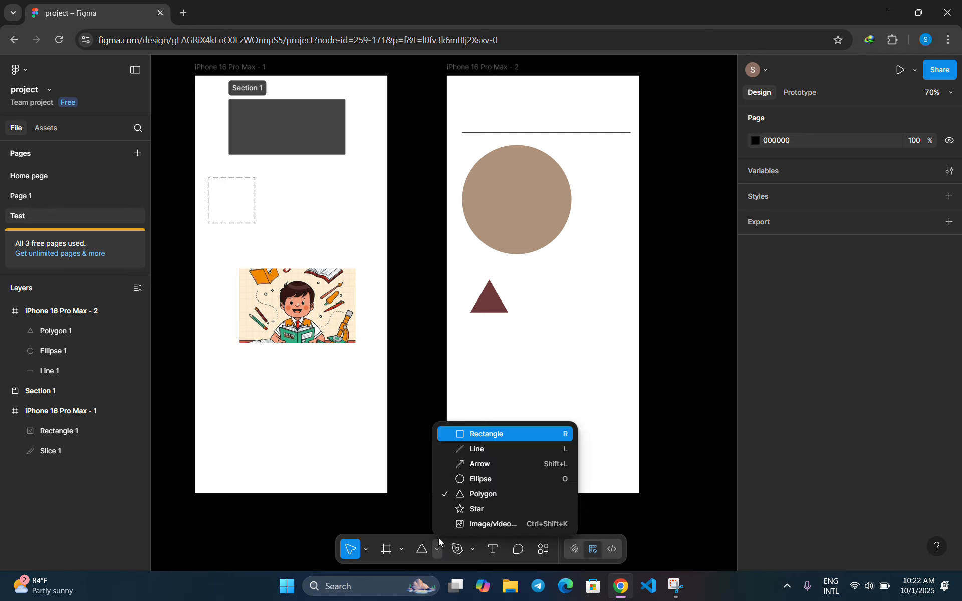
click(472, 509)
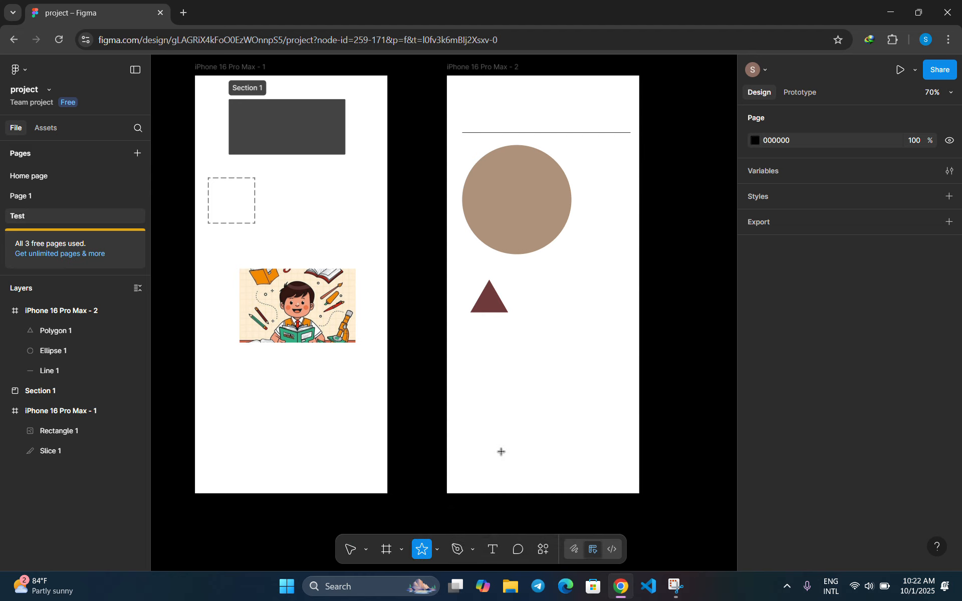
click(539, 336)
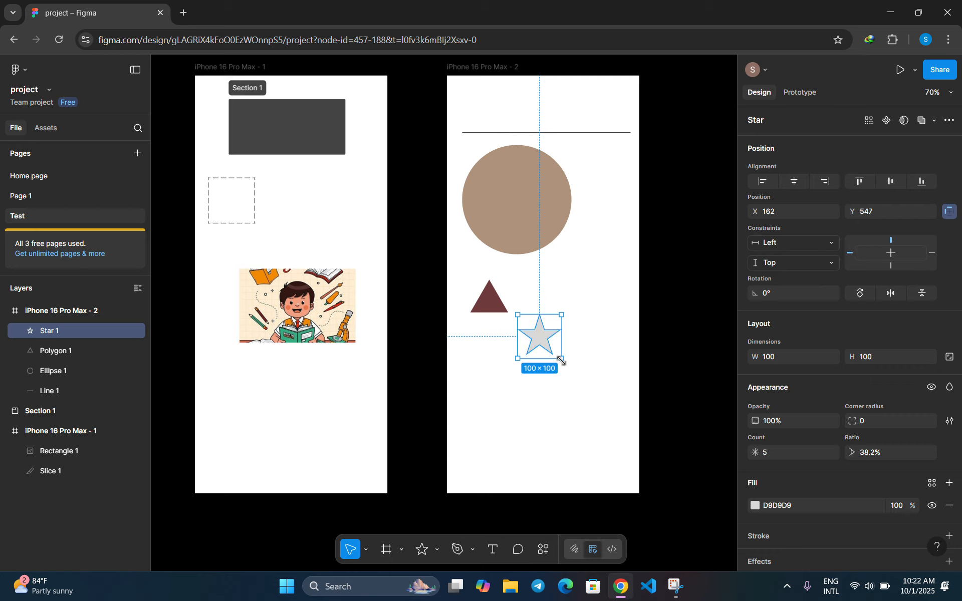
drag(557, 356, 531, 324)
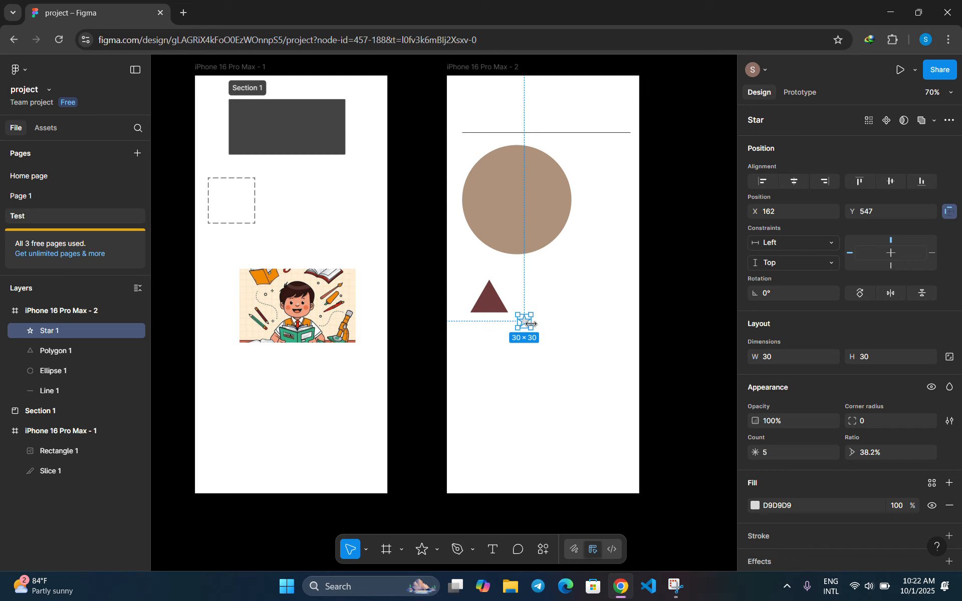
- Move the small star away from the triangle to about X 255, Y 567
scroll(516, 365, up, 5)
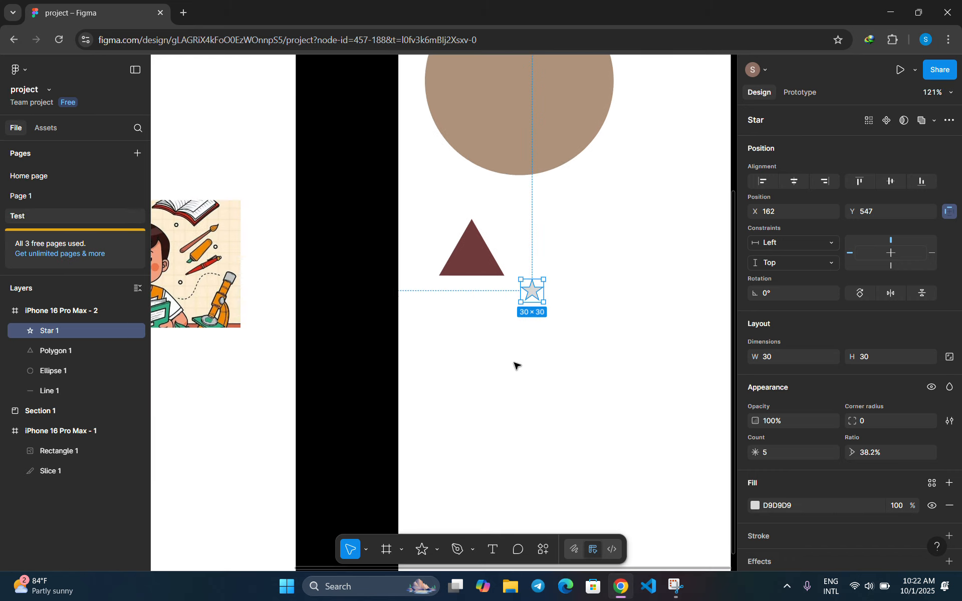
drag(538, 296, 641, 306)
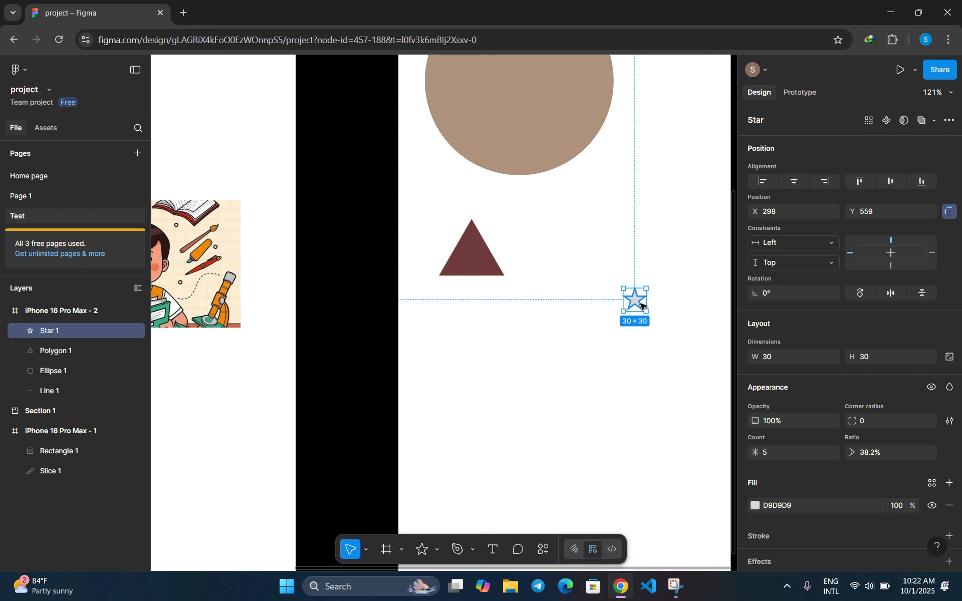
click(575, 324)
scroll(575, 323, down, 5)
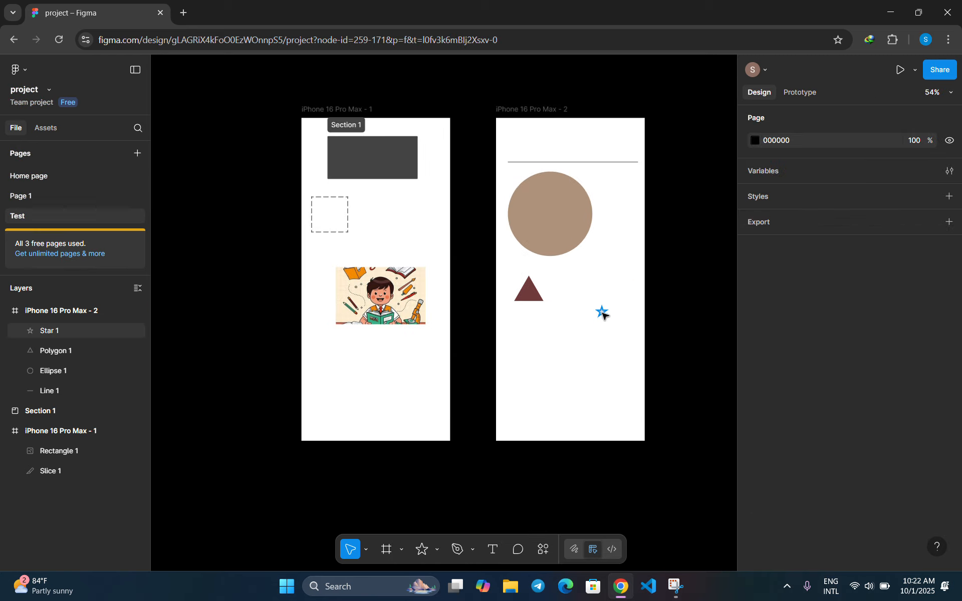
drag(601, 313, 588, 315)
click(592, 356)
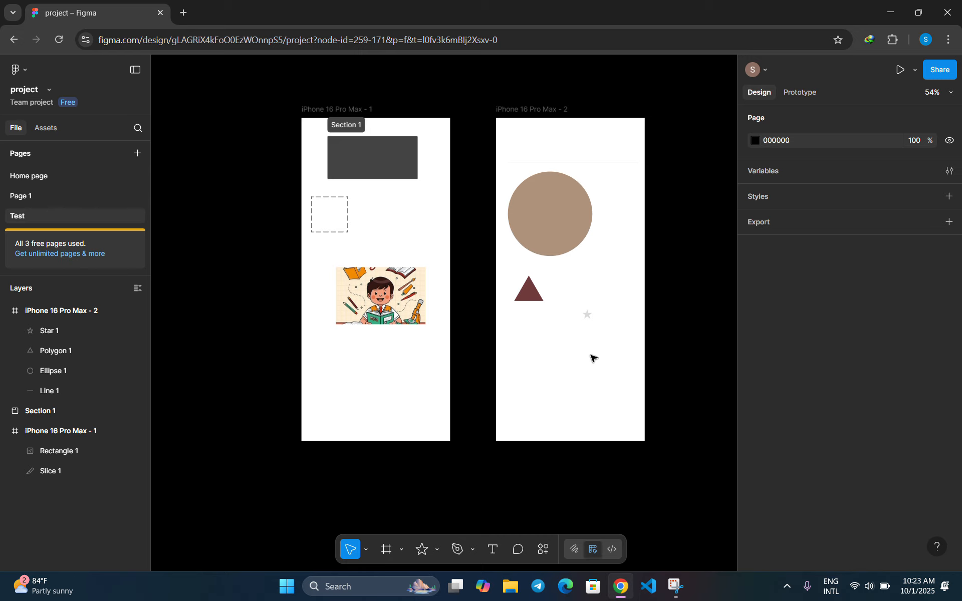
- Change the star's fill to the orange DD7D24
scroll(593, 326, up, 5)
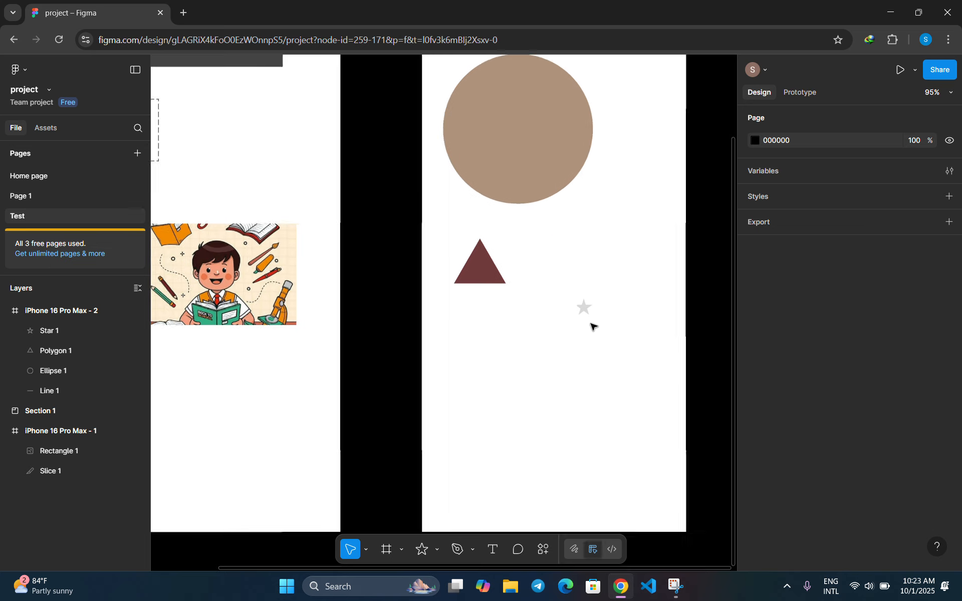
scroll(593, 326, up, 1)
click(584, 307)
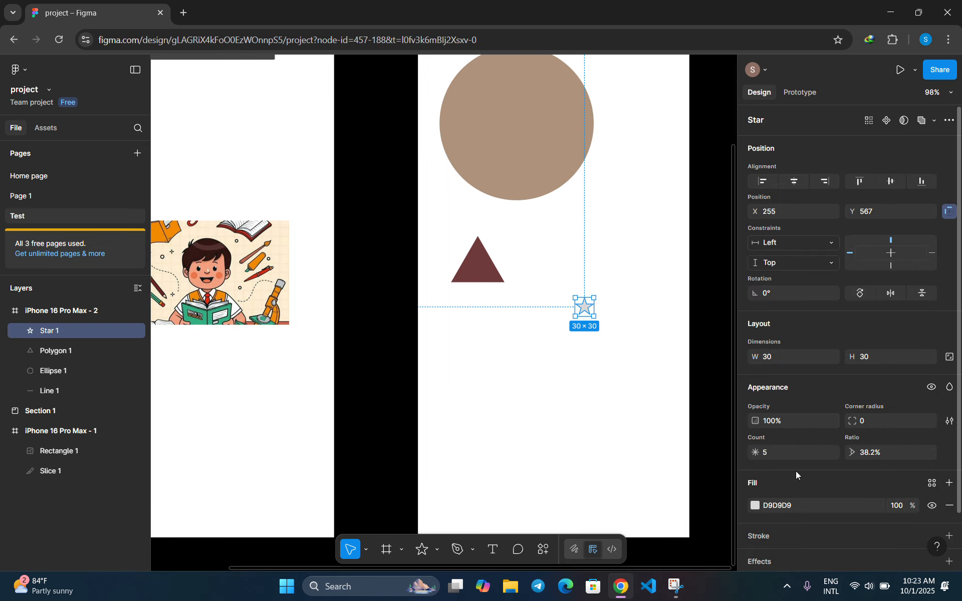
click(757, 505)
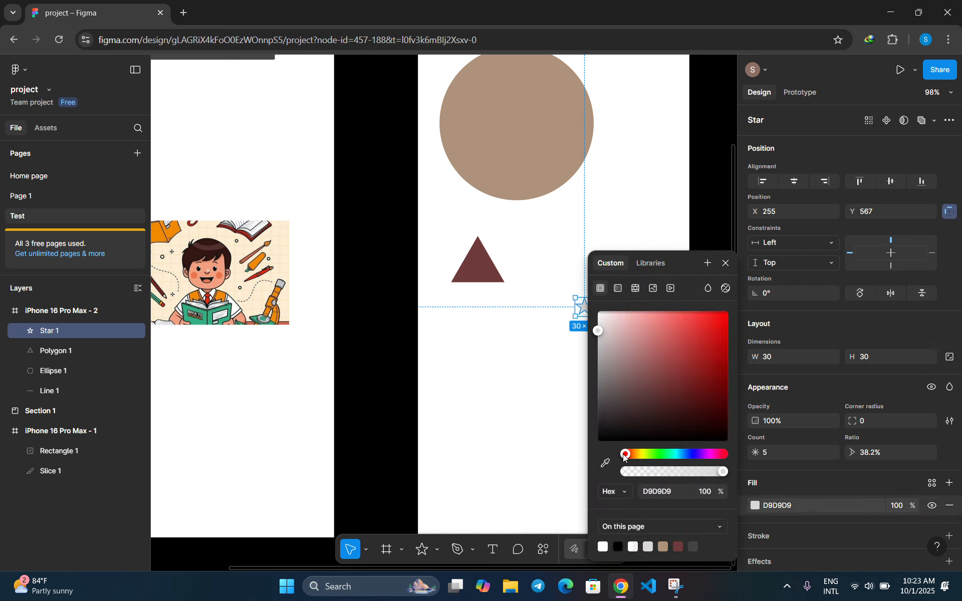
drag(621, 453, 633, 453)
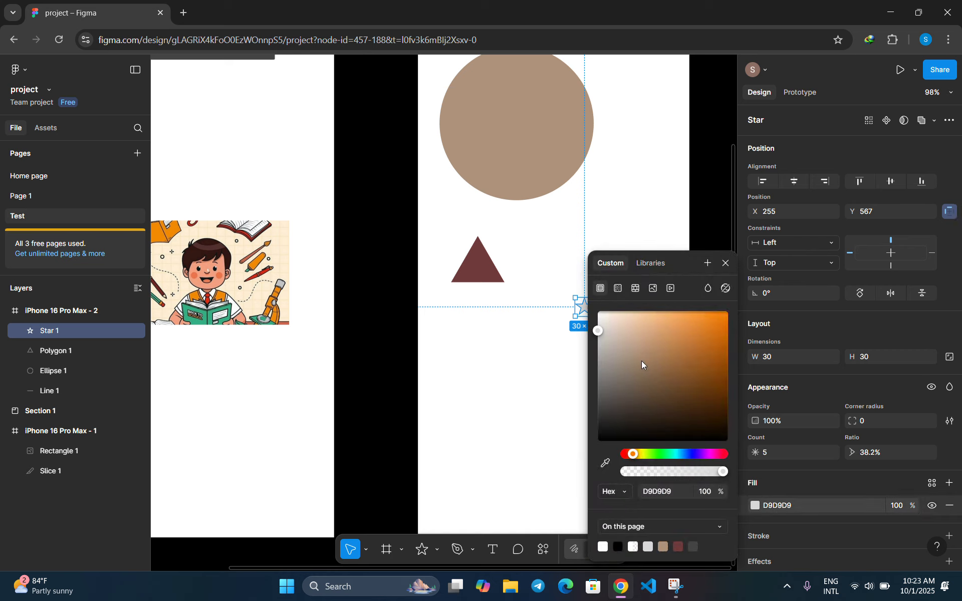
drag(597, 329, 706, 333)
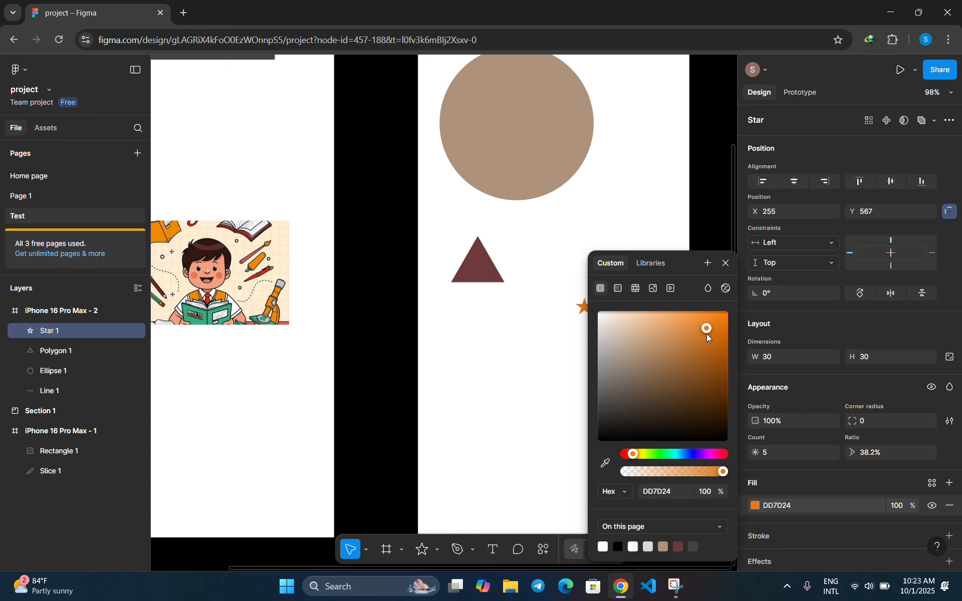
click(525, 374)
scroll(541, 386, down, 5)
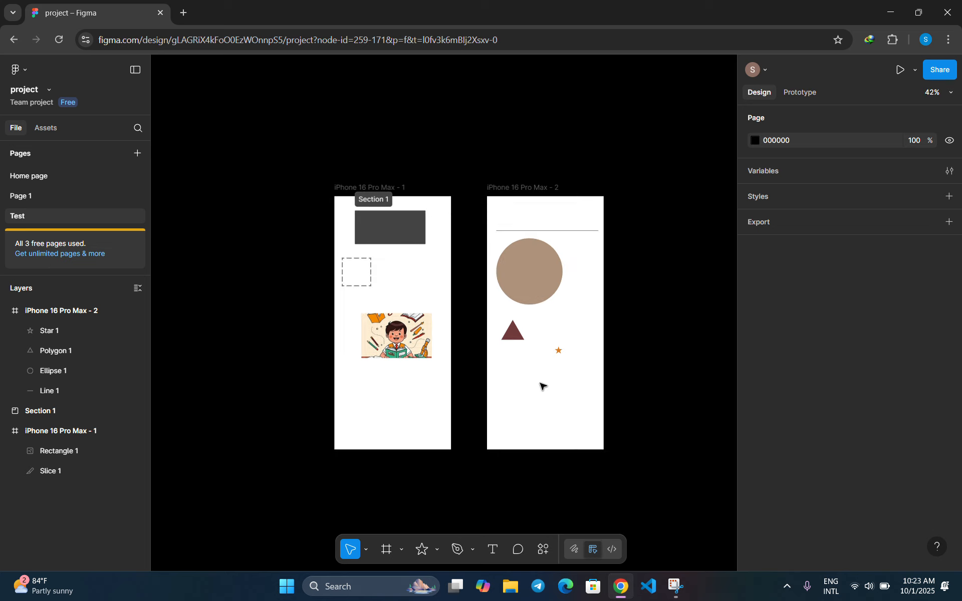
- Duplicate the orange star and shift the copy horizontally away from the original to X 328, Y 567
scroll(541, 386, up, 2)
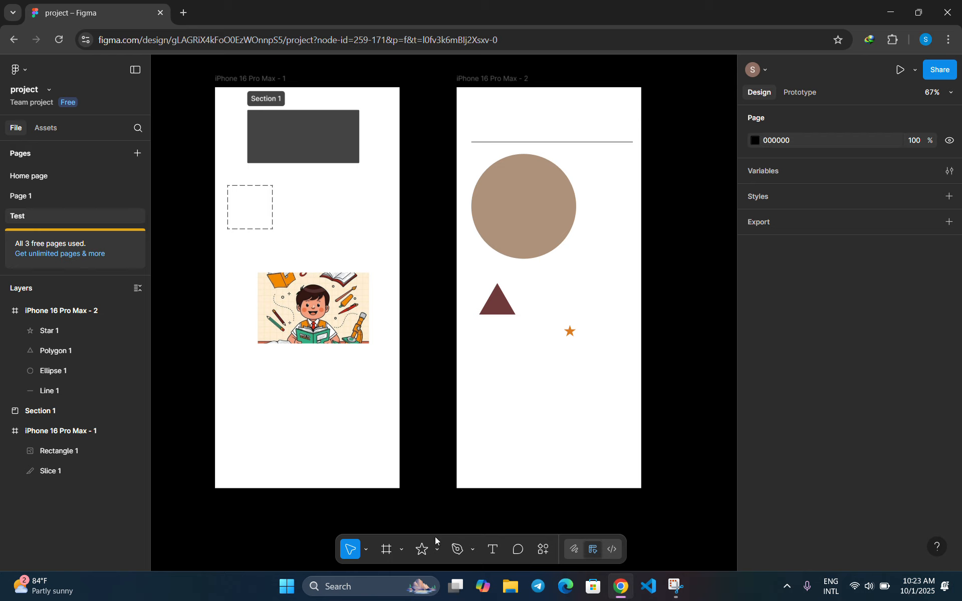
click(570, 332)
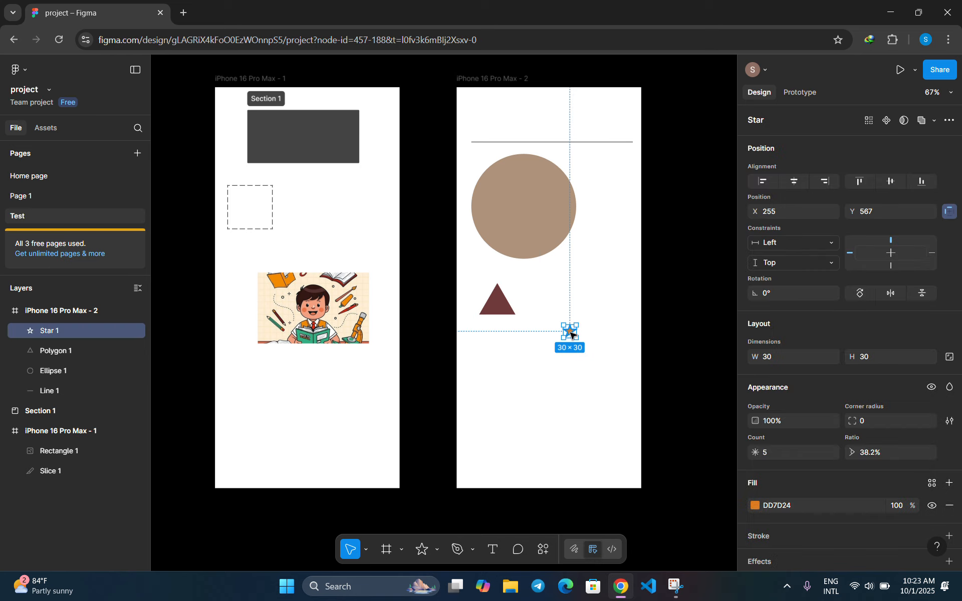
drag(570, 331, 571, 335)
key(Right)
key(Right)
key(Right)
key(Right)
key(Right)
key(Right)
key(Right)
key(Right)
key(Right)
key(Right)
key(Right)
key(Right)
key(Right)
key(Right)
key(Right)
key(Right)
key(Right)
key(Right)
key(Right)
key(Right)
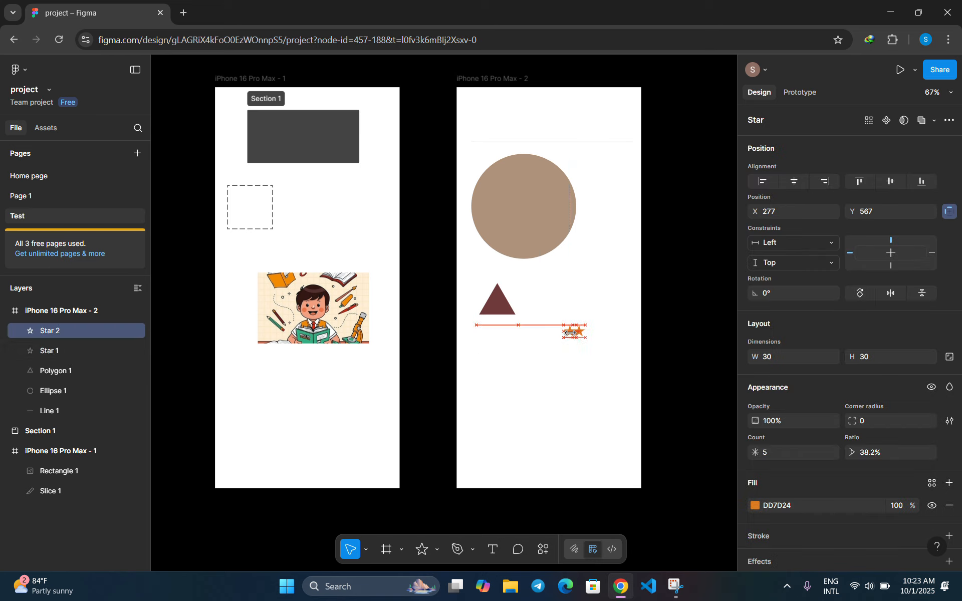
key(Right)
key(Right)
key(Right)
key(Right)
key(Right)
key(Right)
key(Right)
key(Right)
key(Right)
key(Right)
key(Right)
key(Right)
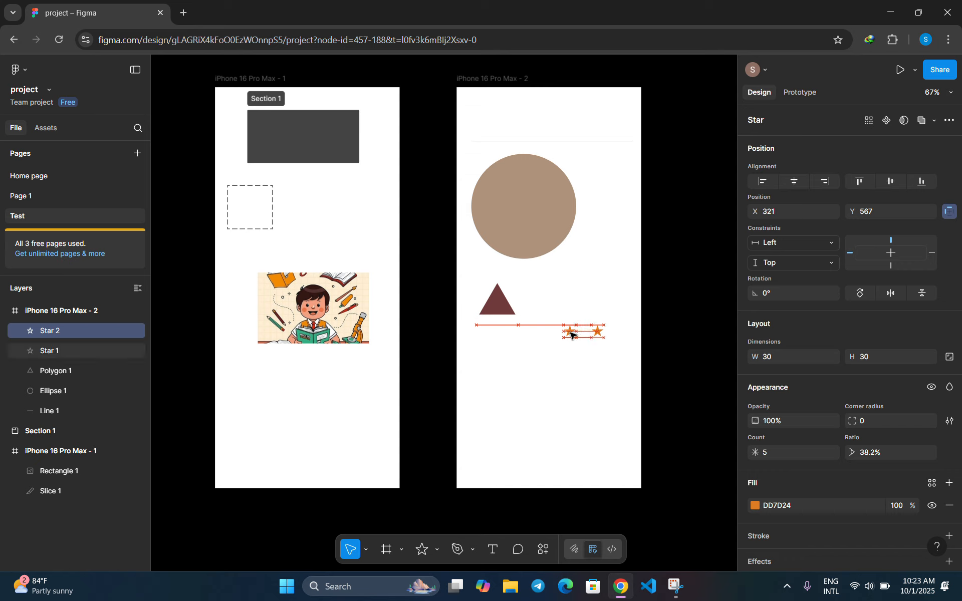
key(Right)
key(Right)
key(Right)
key(Right)
key(Right)
key(Right)
key(Right)
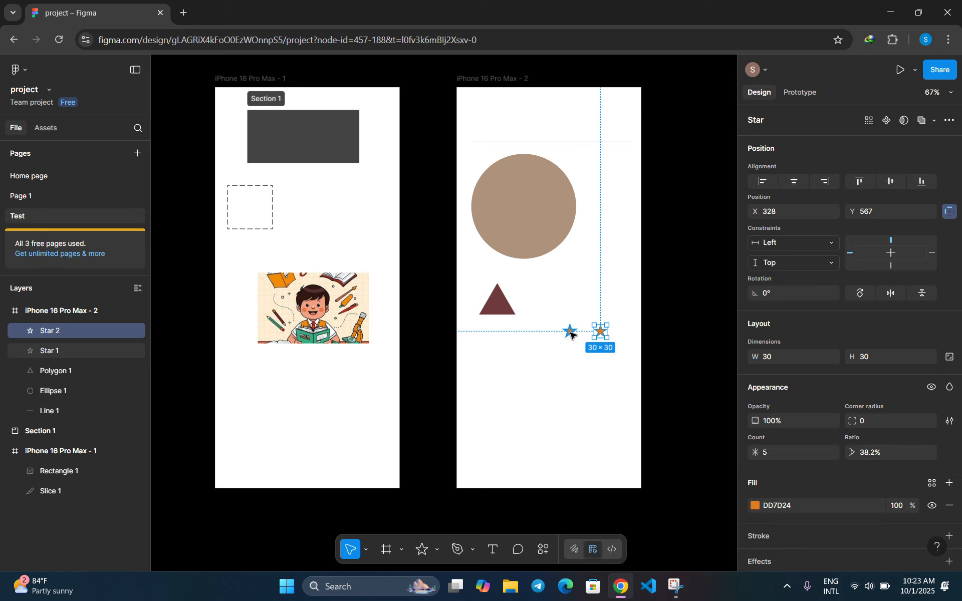
- Nudge the duplicate star back toward the original on the same row, leaving a small gap between them
key(Left)
key(Left)
key(Left)
key(Left)
key(Left)
key(Left)
key(Left)
key(Left)
key(Left)
key(Left)
key(Left)
key(Left)
key(Left)
key(Left)
key(Left)
key(Left)
key(Left)
key(Left)
key(Left)
key(Left)
key(Left)
key(Left)
key(Left)
key(Left)
key(Left)
key(Left)
key(Left)
key(Left)
key(Left)
key(Left)
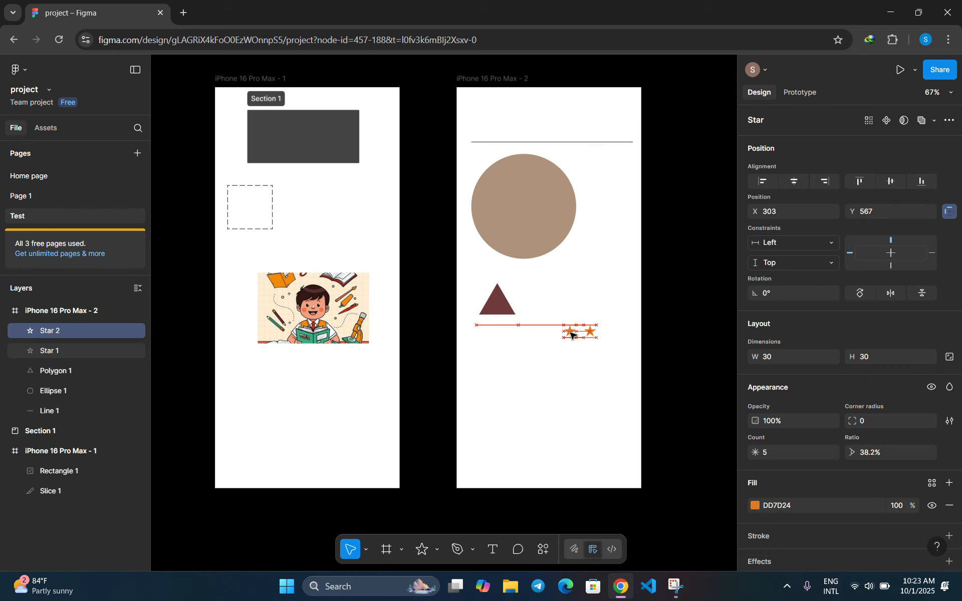
key(Right)
click(559, 373)
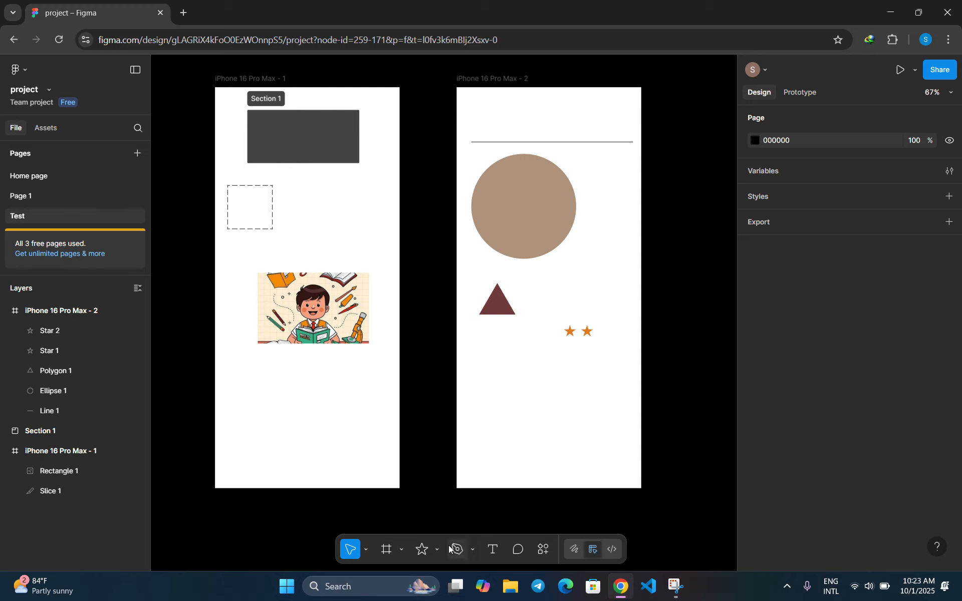
click(434, 552)
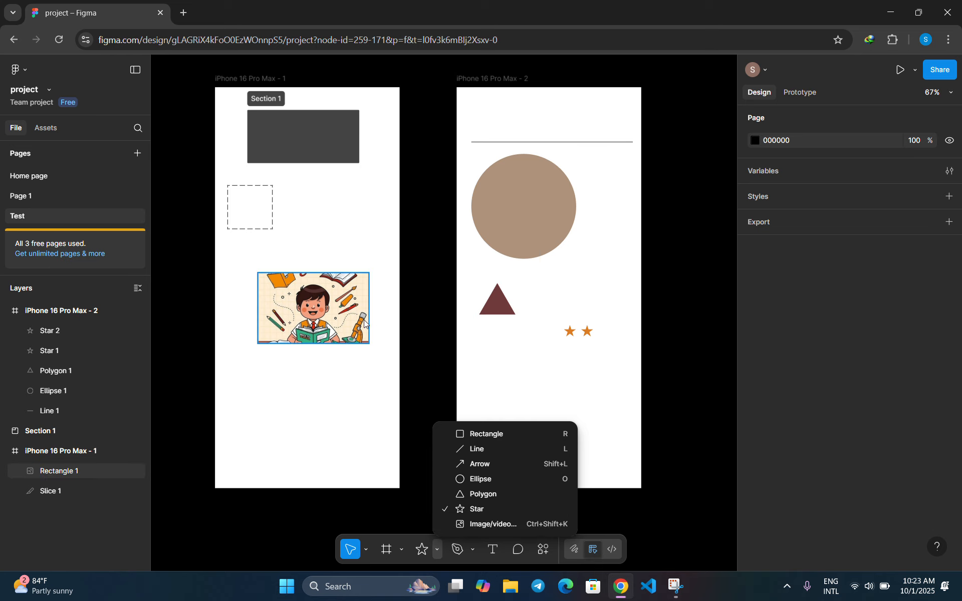
click(344, 318)
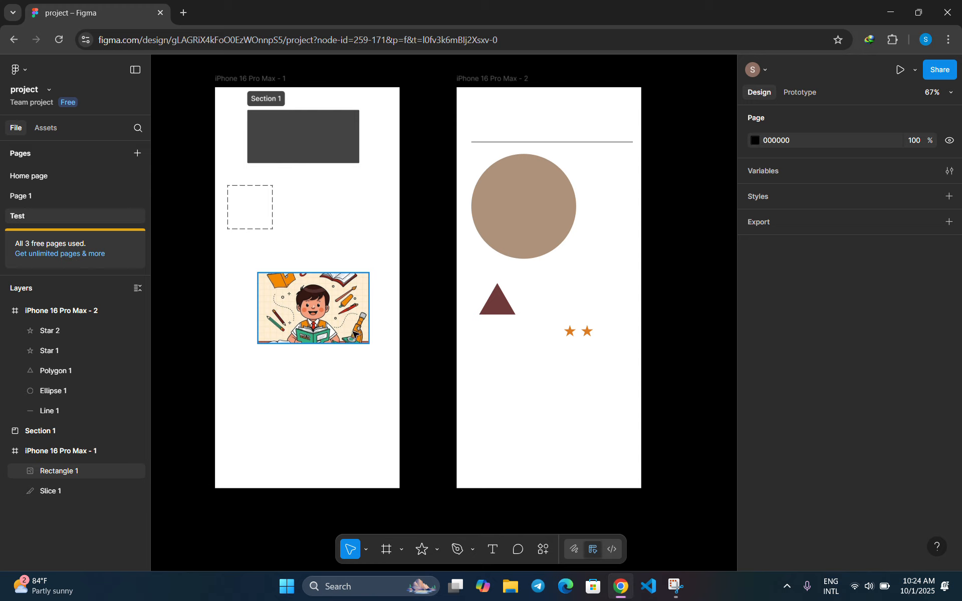
click(438, 549)
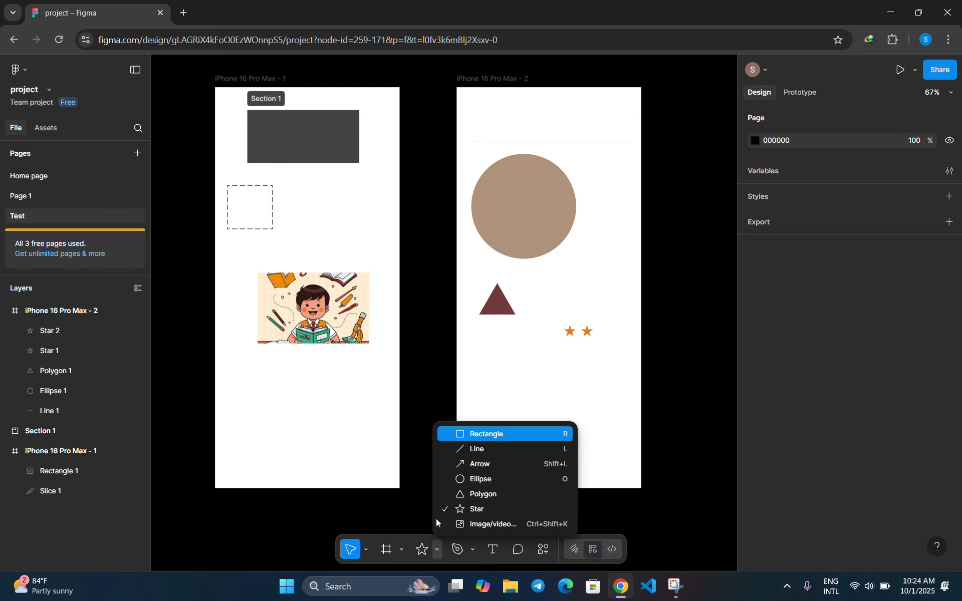
click(483, 465)
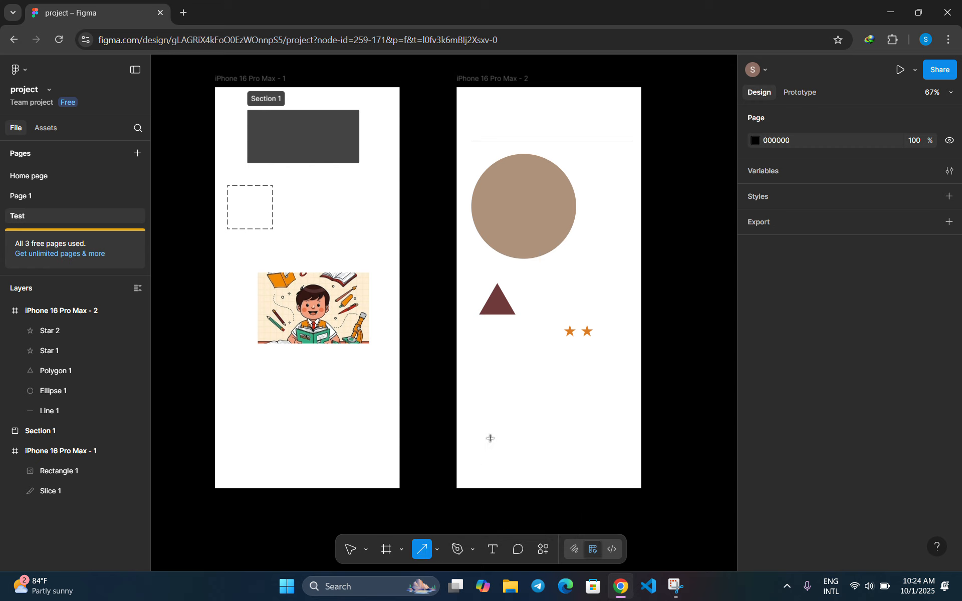
drag(489, 406, 537, 407)
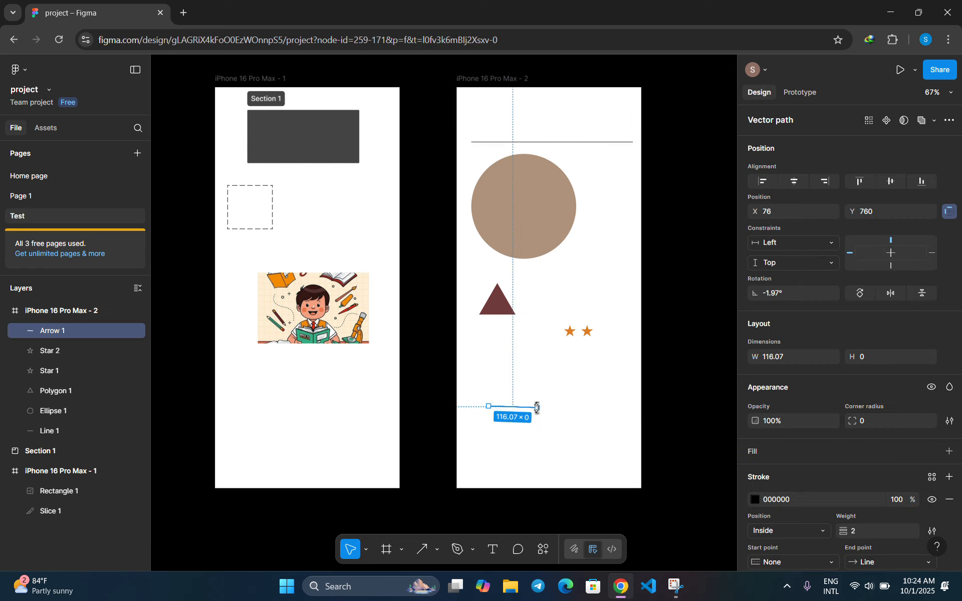
key(Delete)
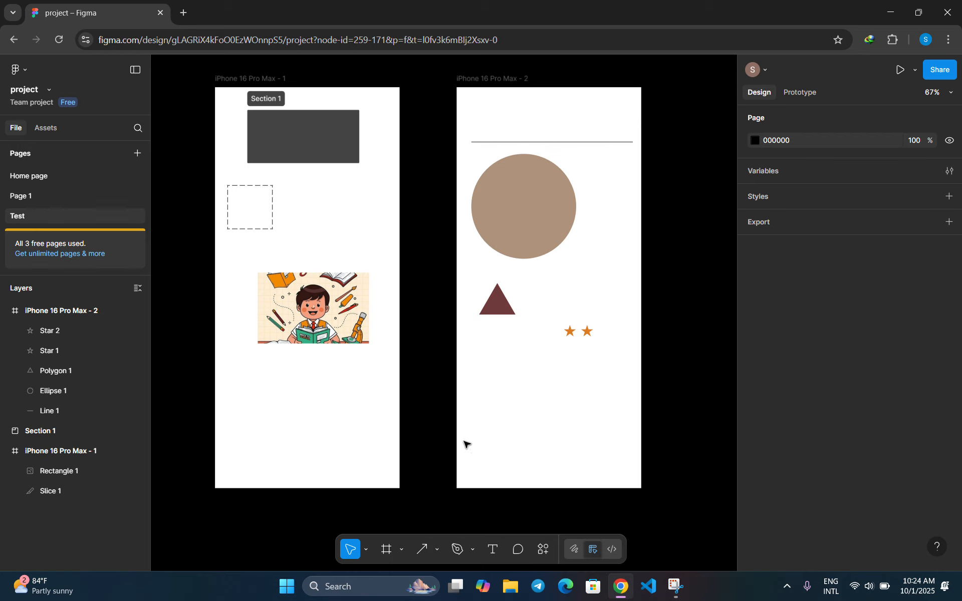
- Draw a horizontal arrow about 74 long near the lower left of the second frame, at about X 44, Y 821
click(422, 549)
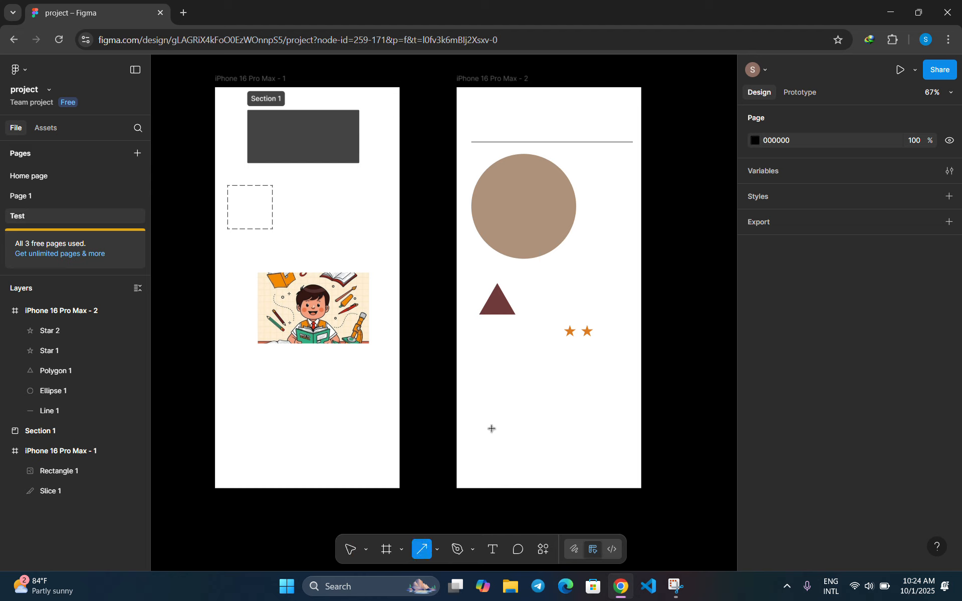
drag(475, 431, 507, 431)
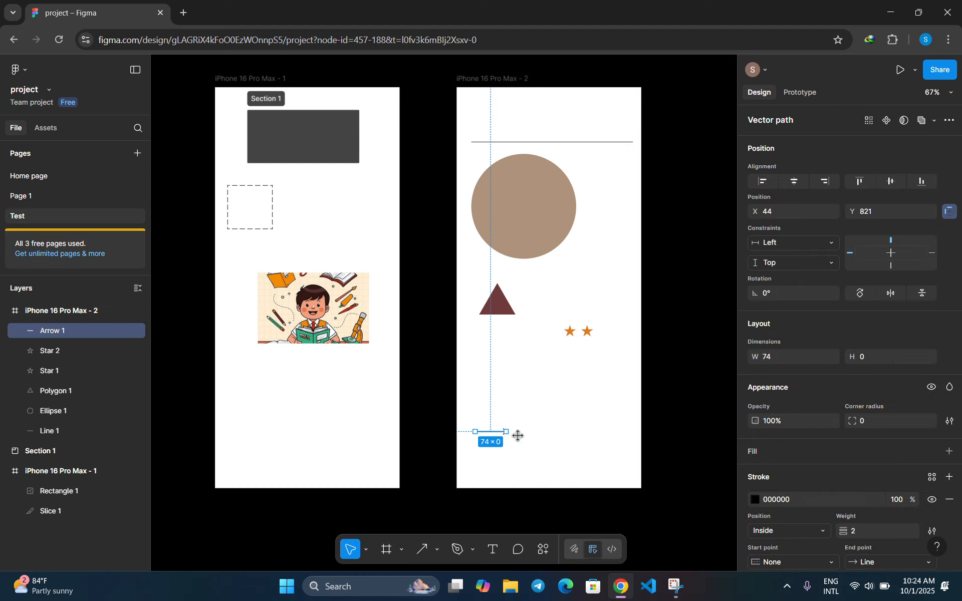
click(529, 443)
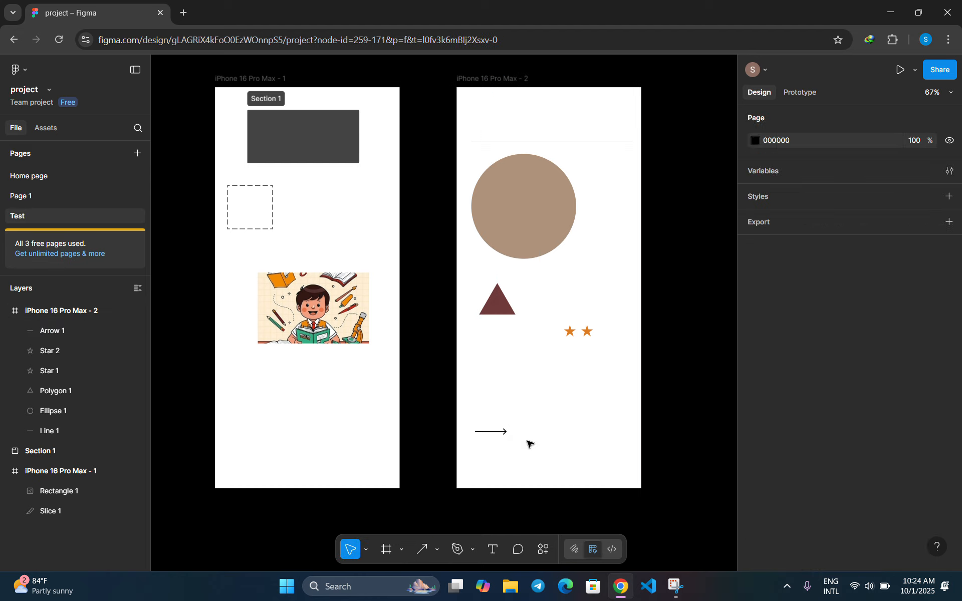
- Set the arrow's width to 128
click(495, 432)
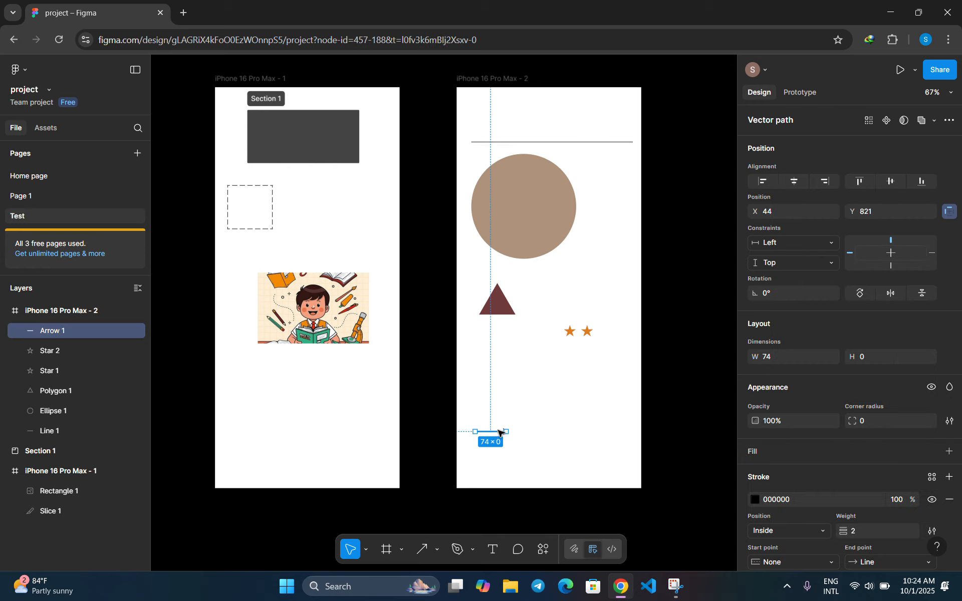
click(782, 356)
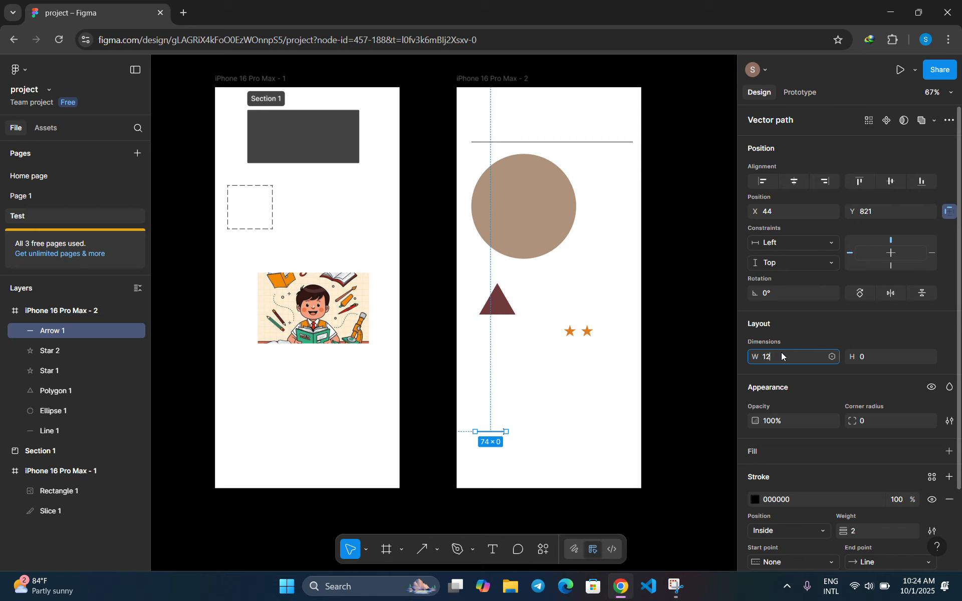
text(128)
click(572, 366)
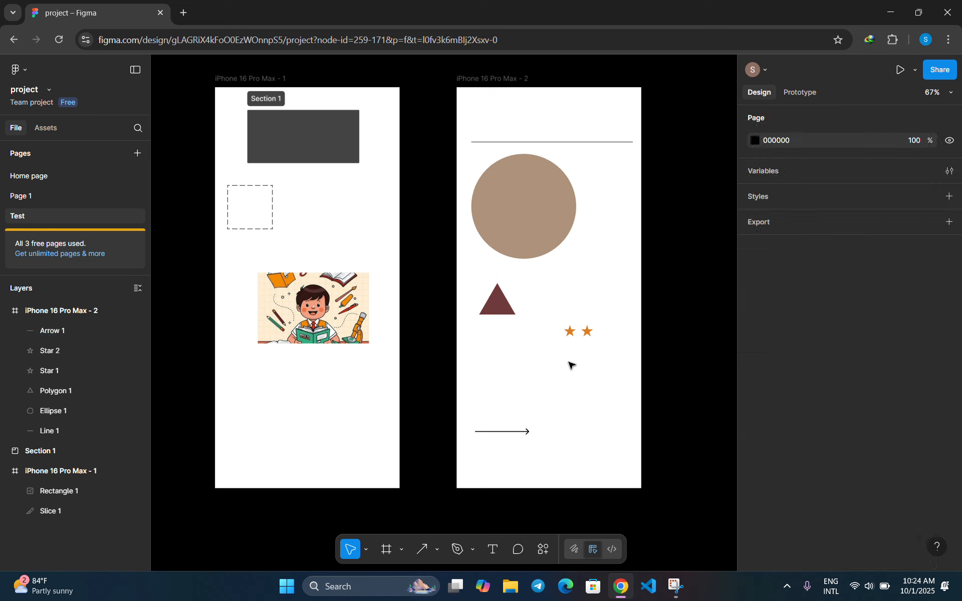
- Set the arrow's width to 25
click(503, 432)
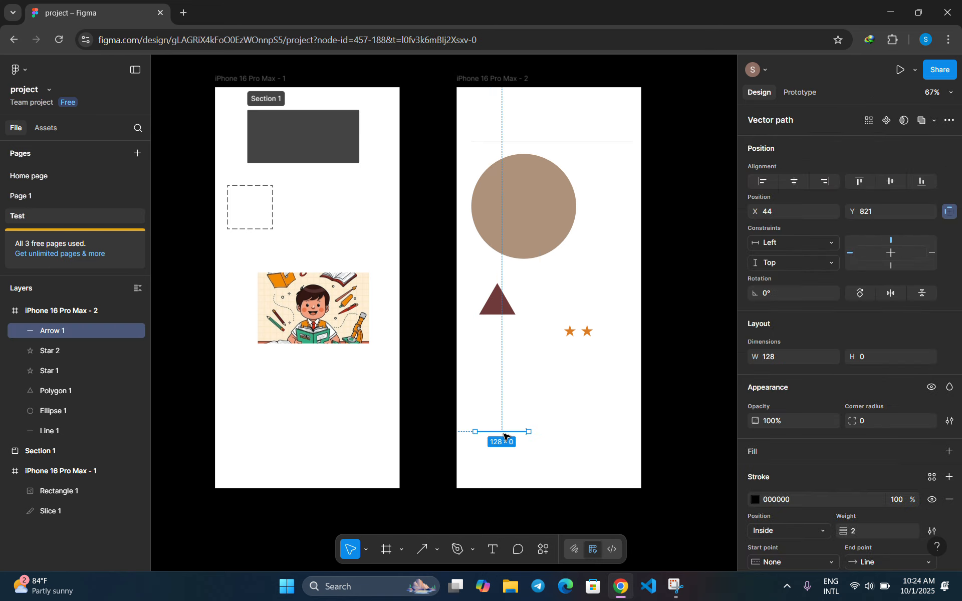
click(783, 355)
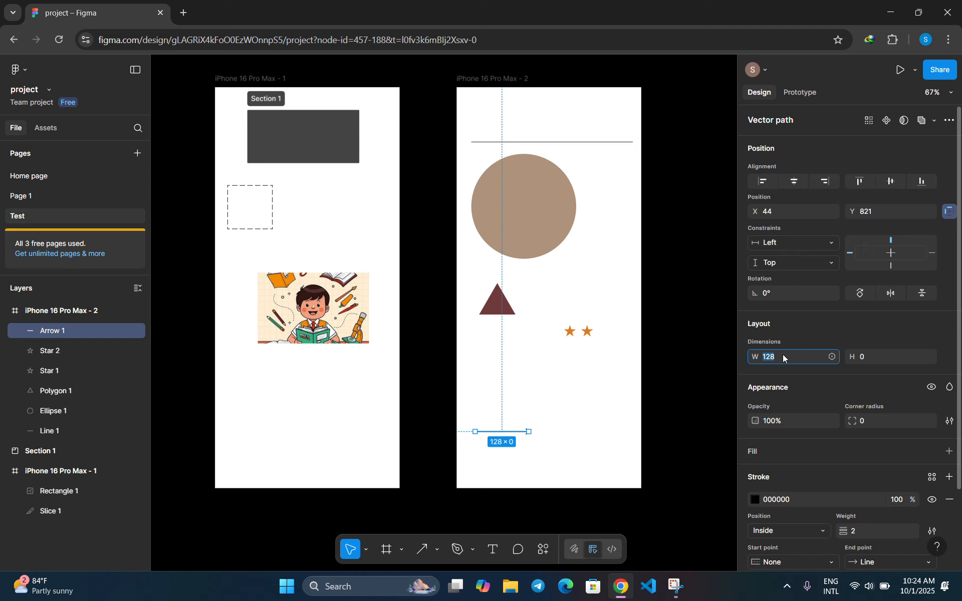
key(BackSpace)
text(25)
click(555, 424)
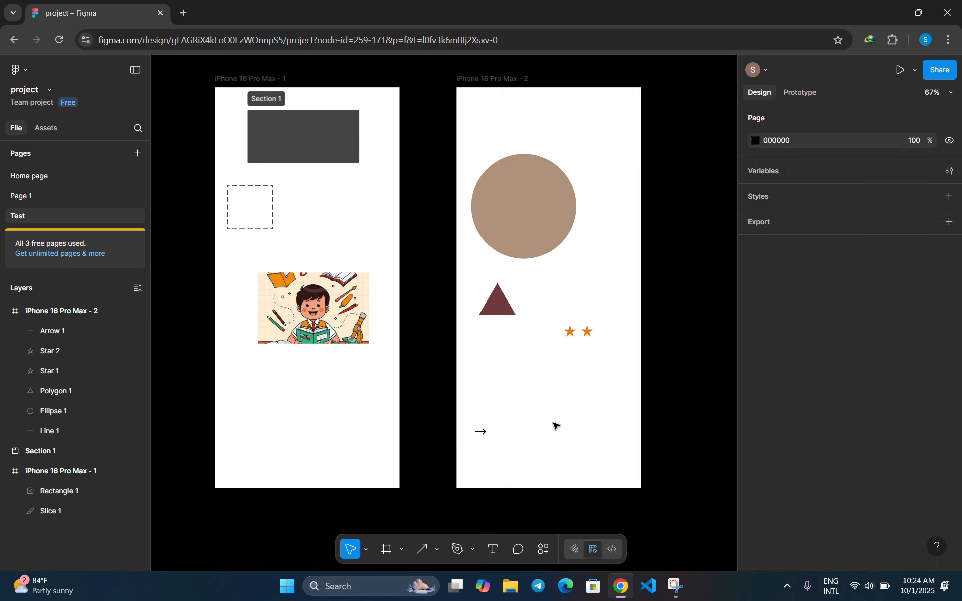
- Move the short arrow above the left end of the horizontal line, to about X 34, Y 79
drag(478, 434, 474, 122)
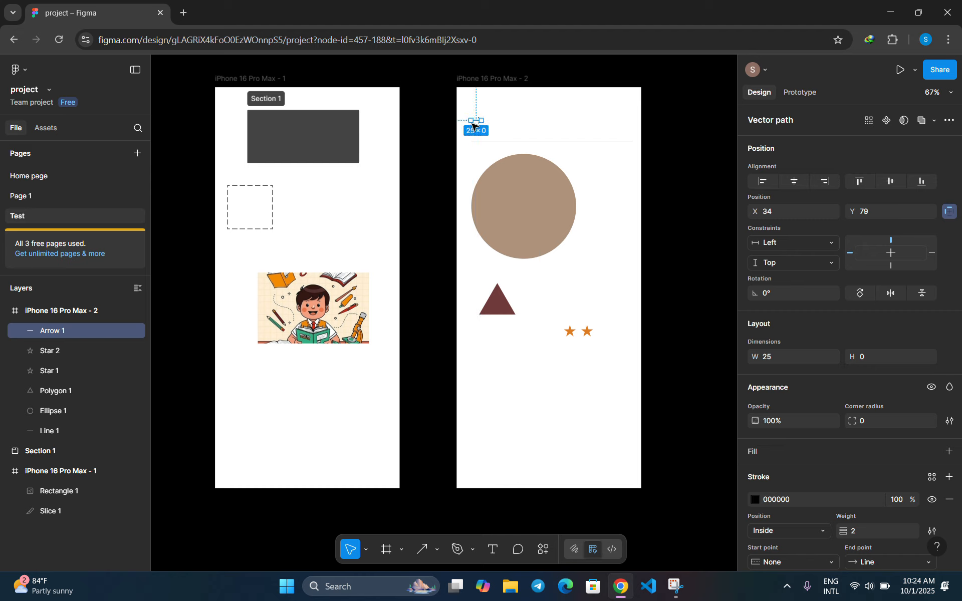
click(473, 125)
click(476, 119)
- Reverse the arrow by moving its tail endpoint past its head, and level it as a left-pointing arrow about 38 long
drag(471, 121, 497, 120)
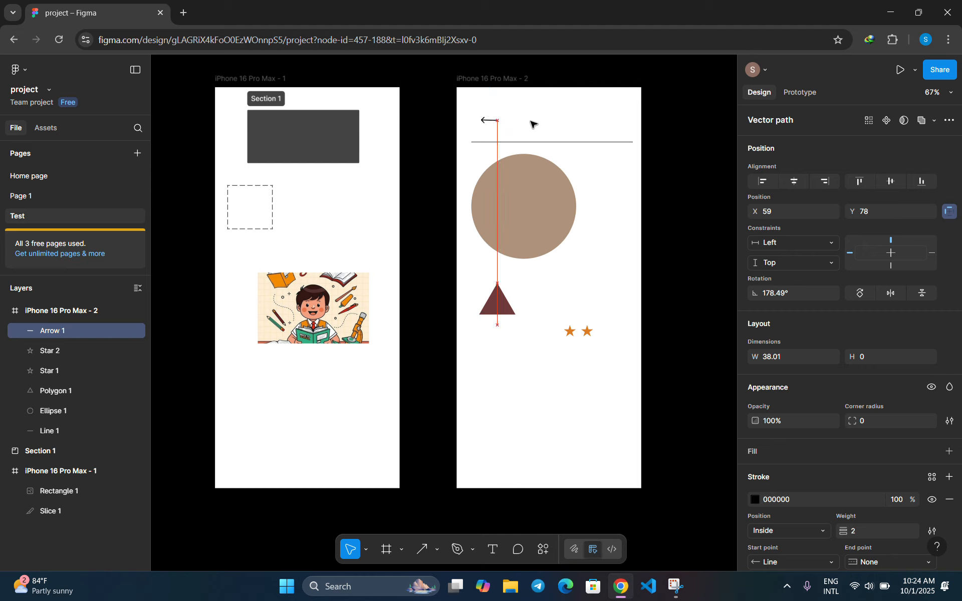
drag(484, 124, 485, 123)
click(486, 124)
click(489, 122)
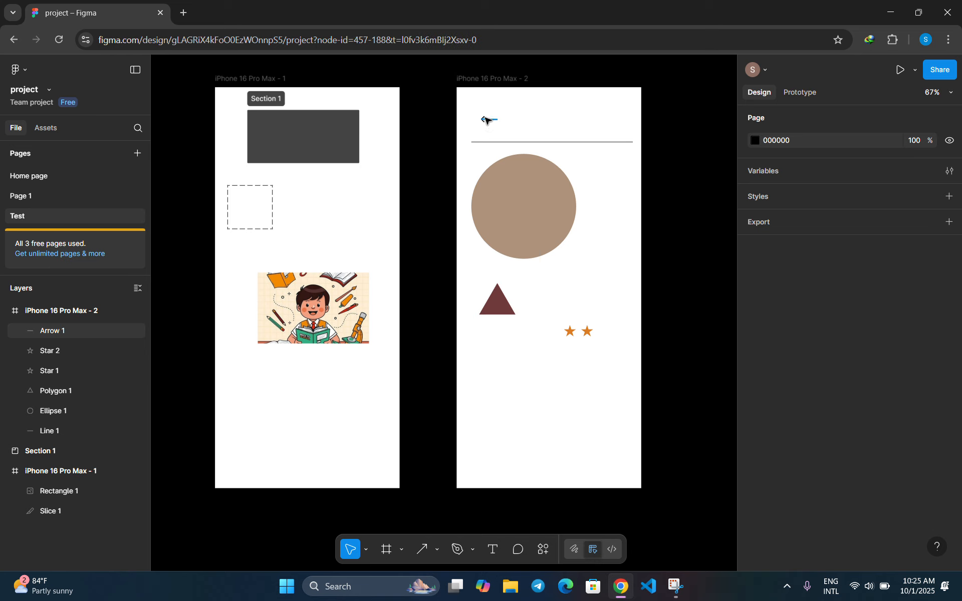
- Align the left-pointing arrow with the left end of the line below, at about X 32, Y 76
drag(494, 117, 488, 119)
click(535, 130)
click(488, 120)
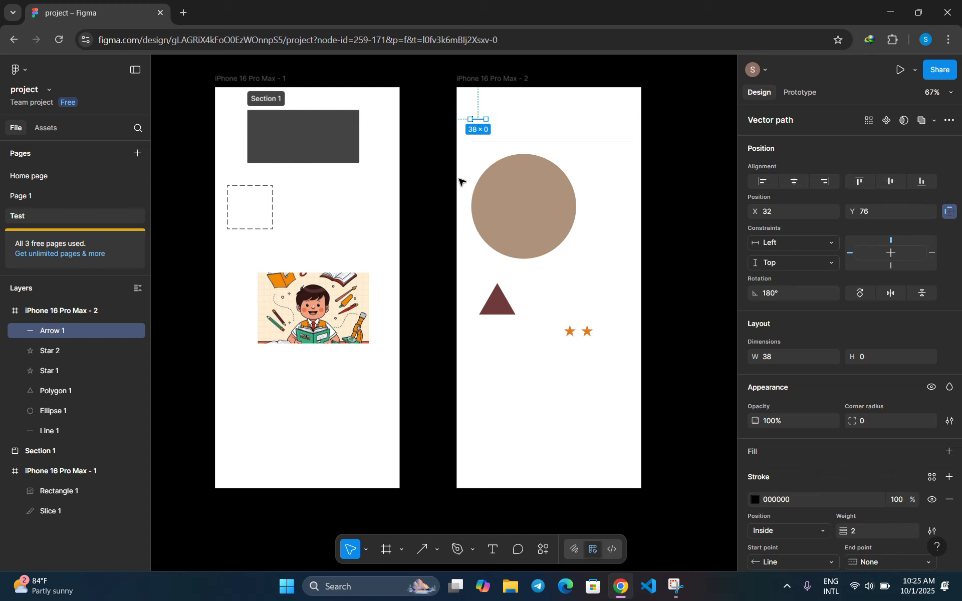
click(458, 180)
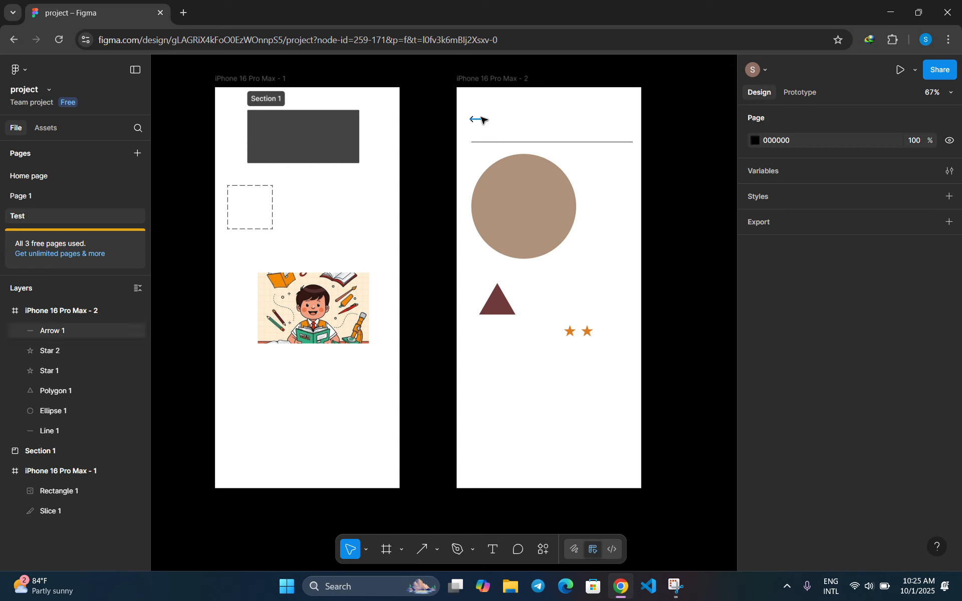